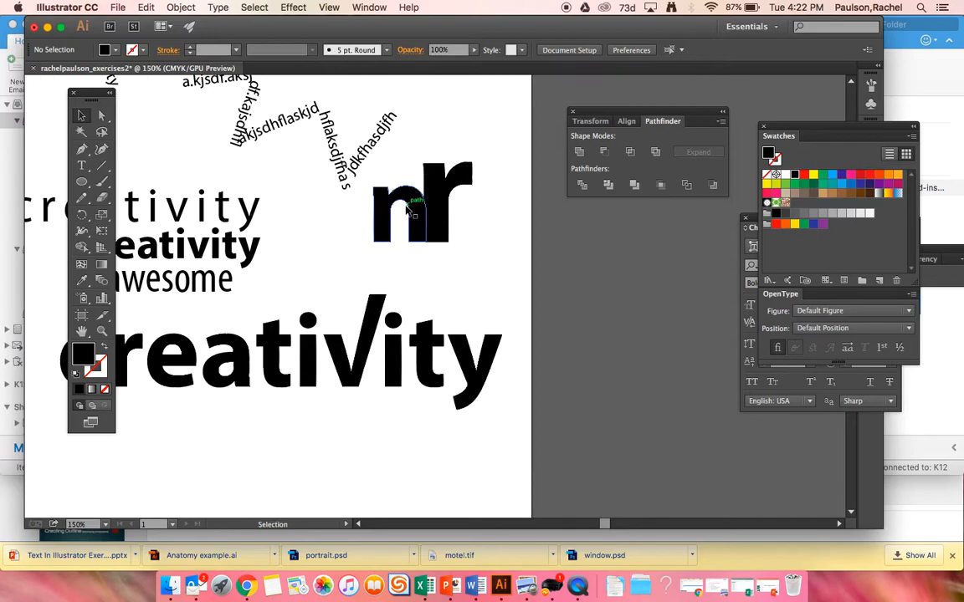
Add the text "TEXT" in the empty area below the large creativity word and shift it clear of the tool palette.
scroll(410, 211, down, 5)
scroll(410, 212, left, 3)
scroll(408, 208, up, 1)
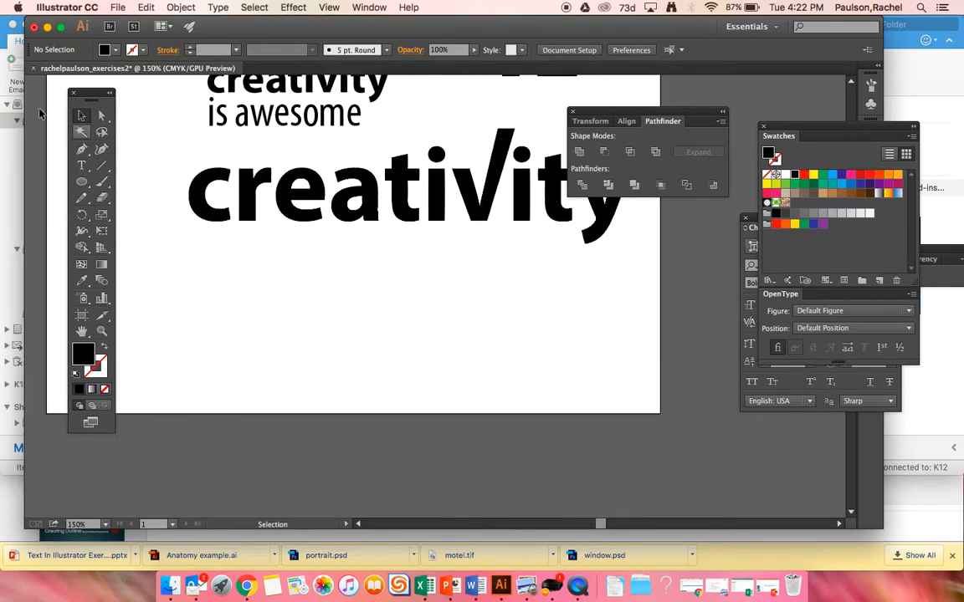
click(81, 165)
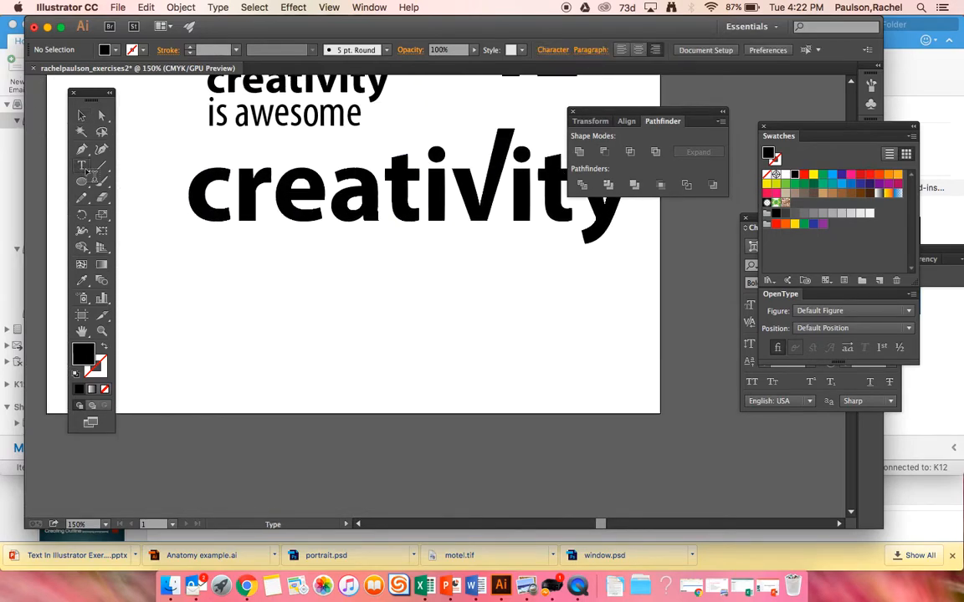
click(201, 306)
text(TE)
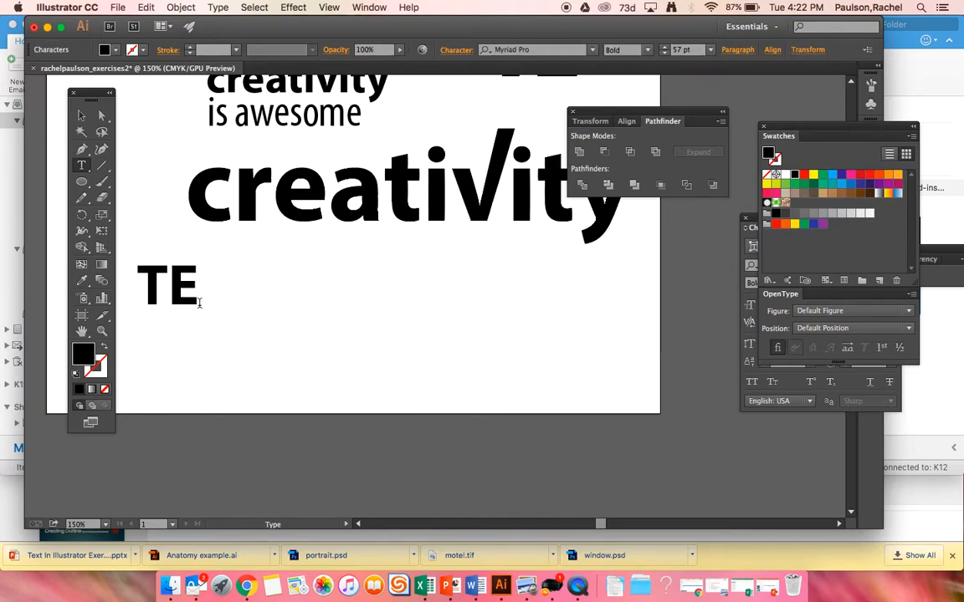
text(XT)
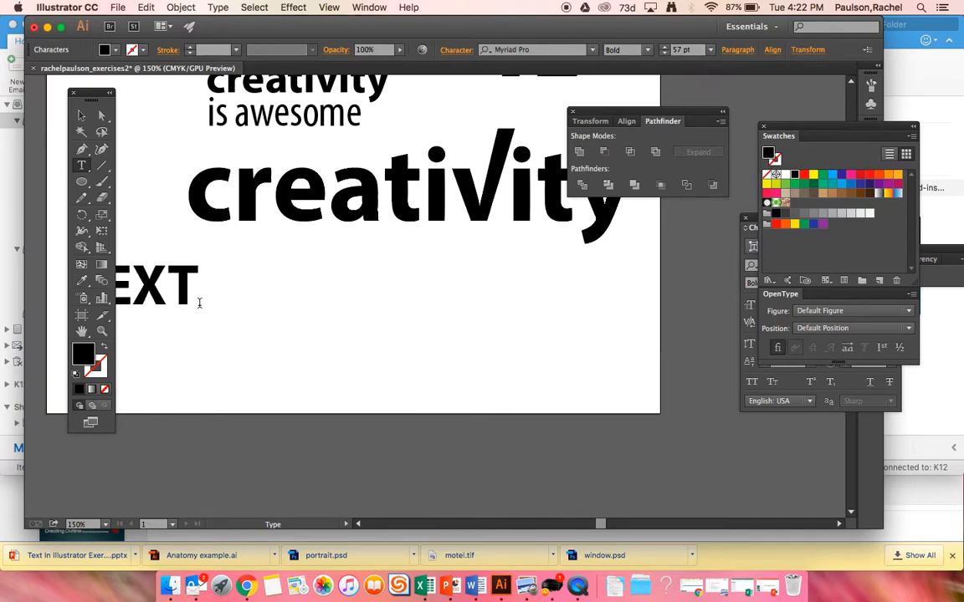
click(82, 120)
drag(172, 284, 245, 305)
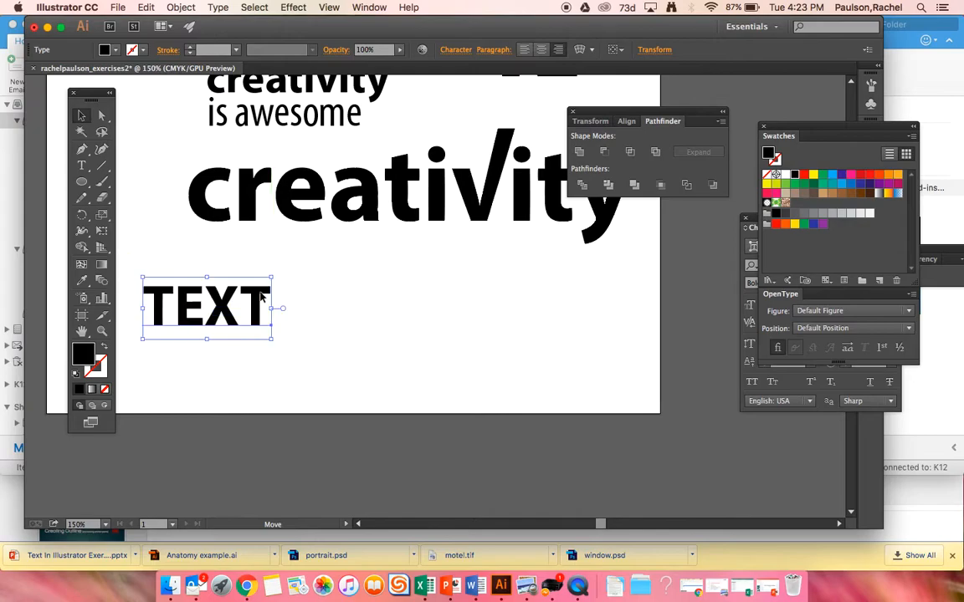
Change the TEXT object's font to Malayalam MN, enlarge it to about 65 pt and reposition it below the creativity word.
click(754, 222)
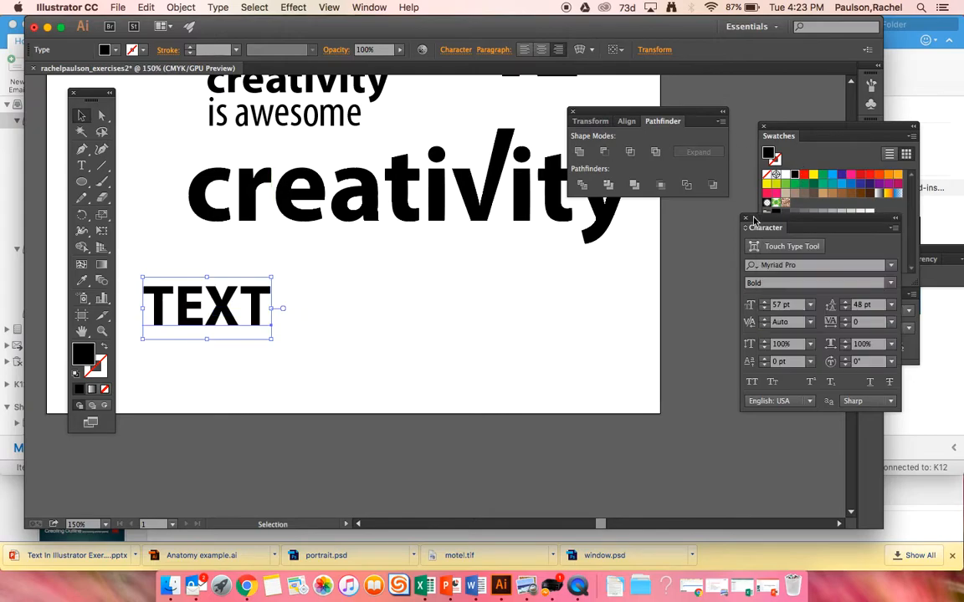
click(890, 265)
click(690, 399)
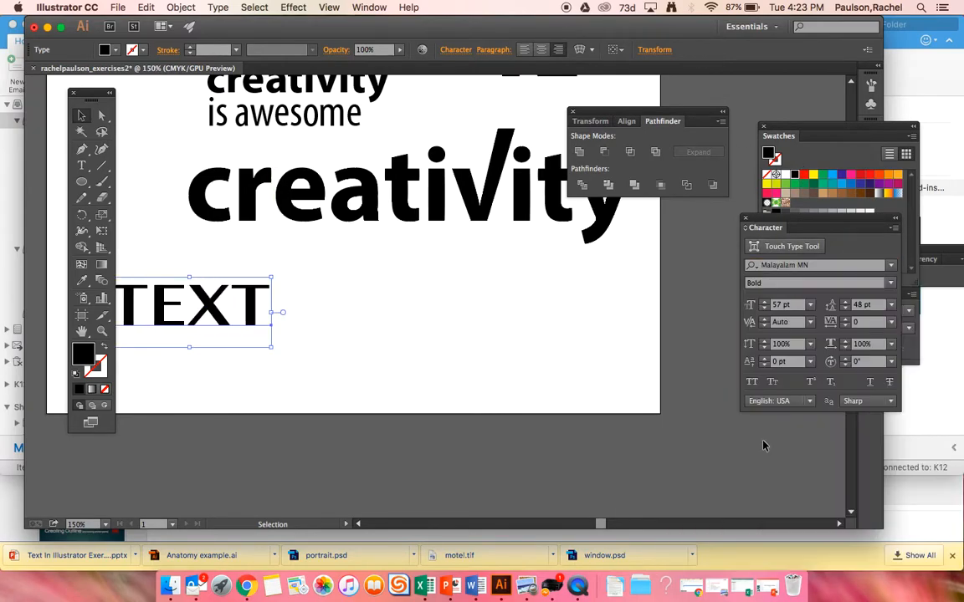
drag(257, 319, 383, 374)
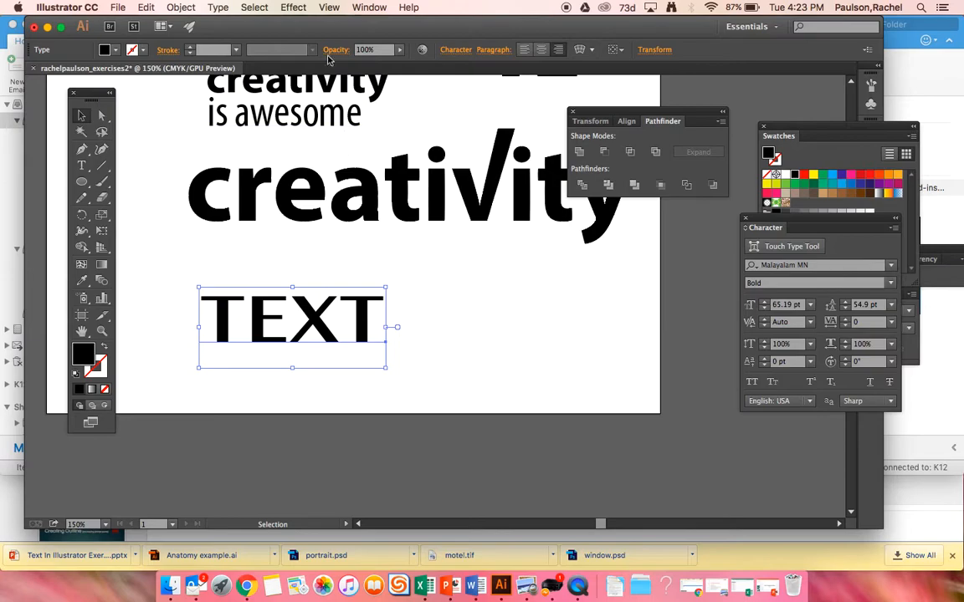
Start an Illustrator Stylize Drop Shadow effect on the TEXT object with the preview enabled.
click(297, 8)
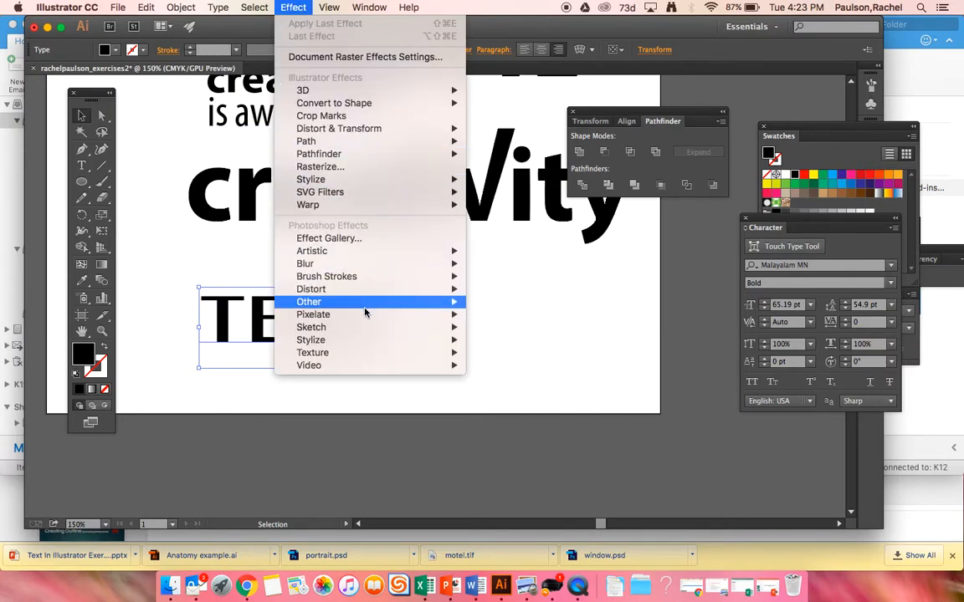
mouse_move(362, 346)
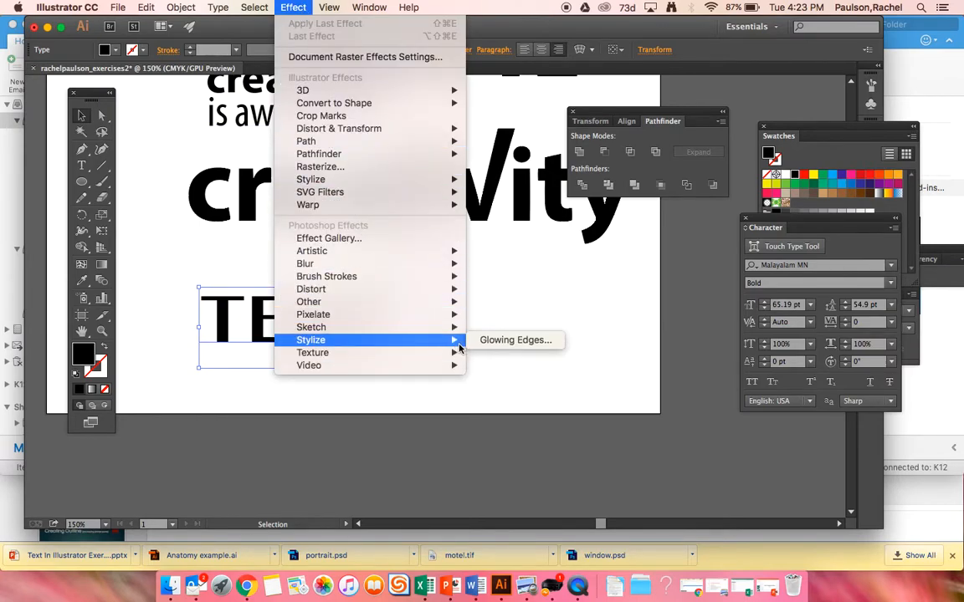
mouse_move(429, 183)
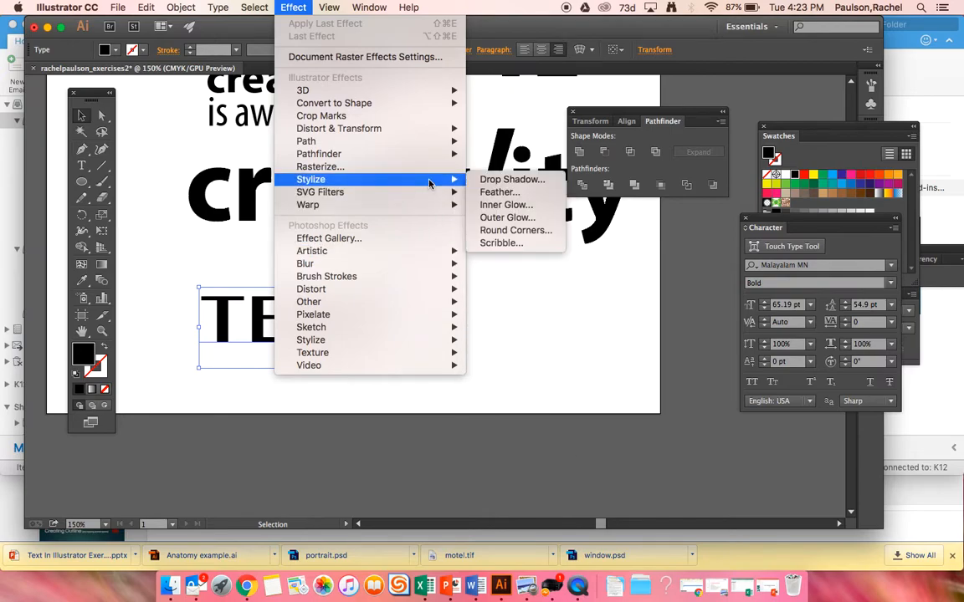
click(500, 179)
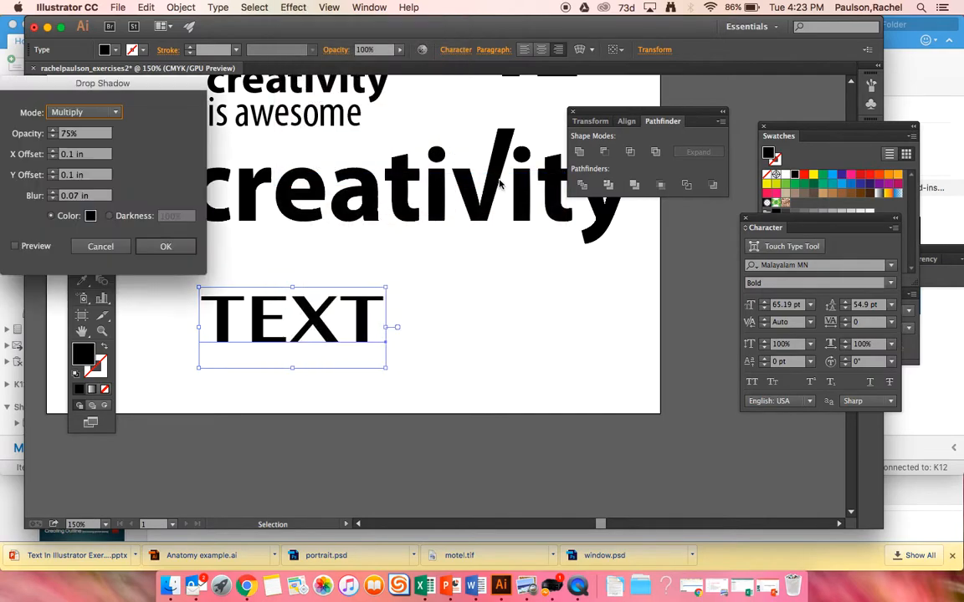
drag(205, 84, 658, 210)
click(495, 362)
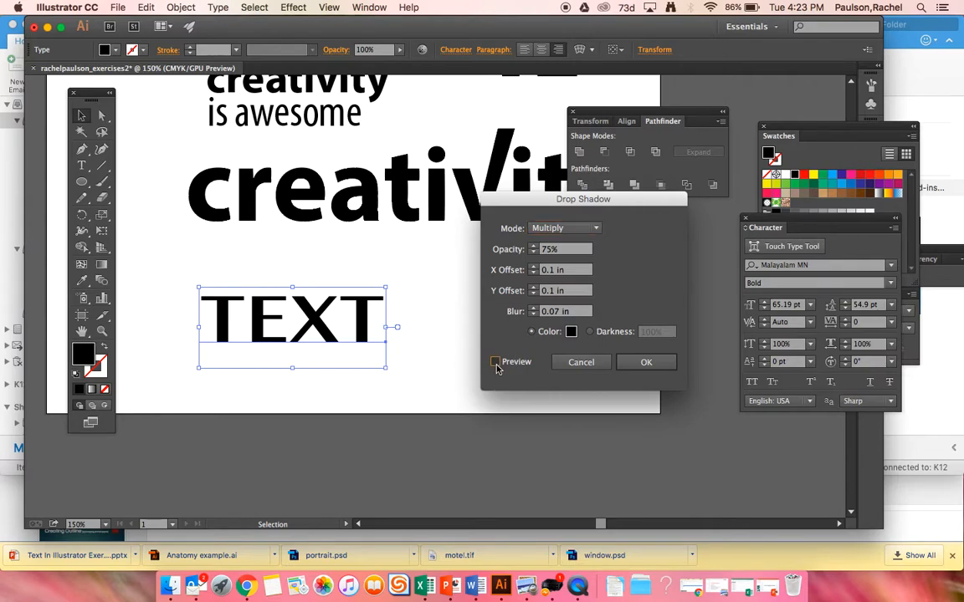
Try a drop shadow Y offset of -0.3 in and return it to 0.1 in.
click(542, 292)
key(Down)
key(Down)
key(Down)
key(Down)
key(Down)
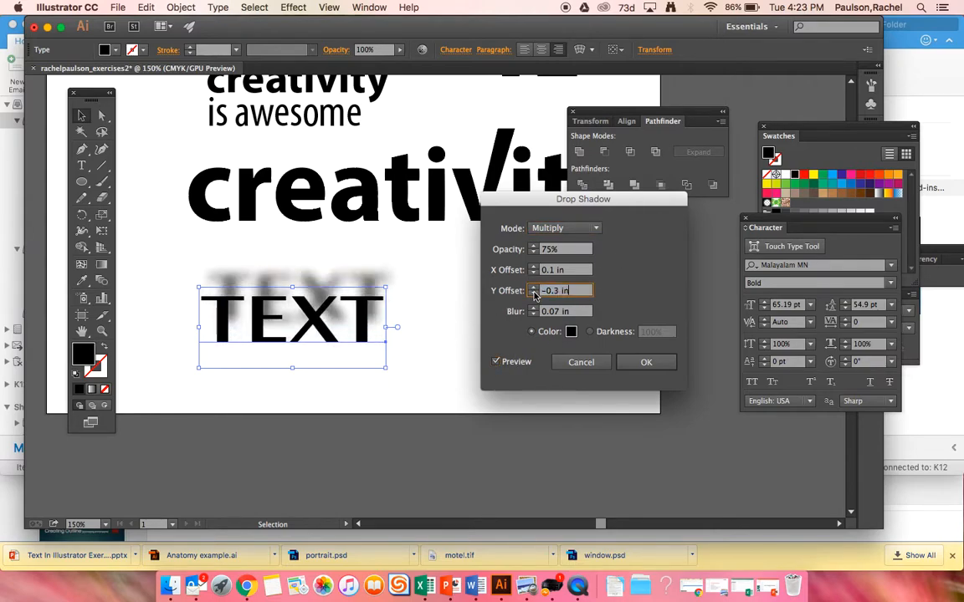
key(Up)
key(Up)
key(Up)
key(Up)
key(Up)
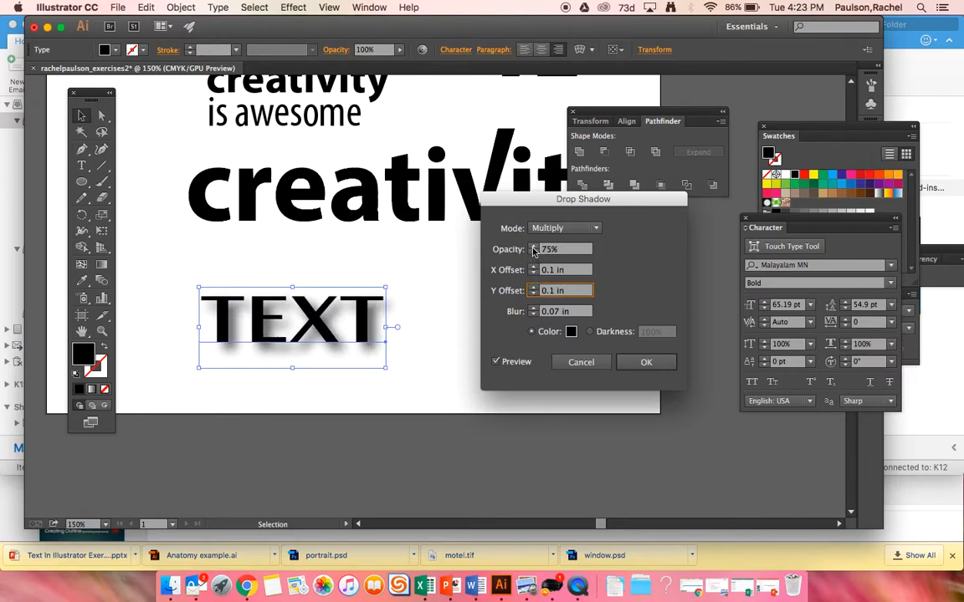
Set the drop shadow's opacity to 77% and try the Screen and Soft Light blending modes.
click(532, 247)
click(533, 247)
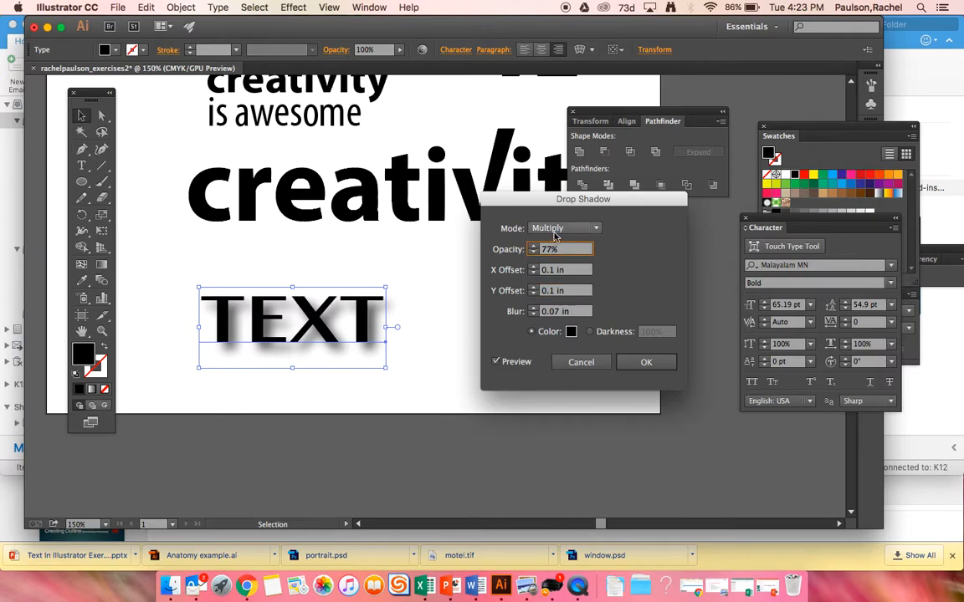
click(565, 228)
click(548, 276)
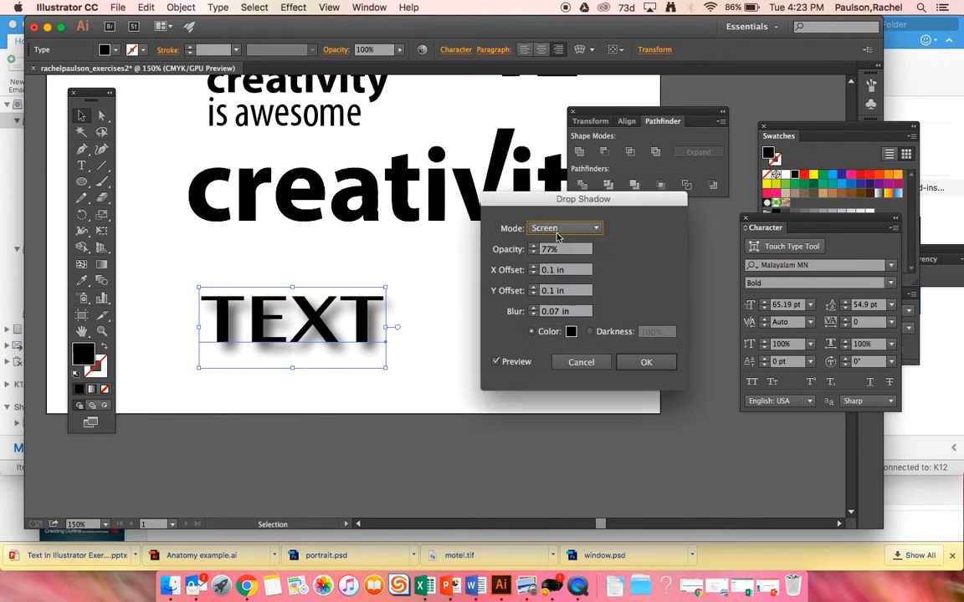
click(552, 227)
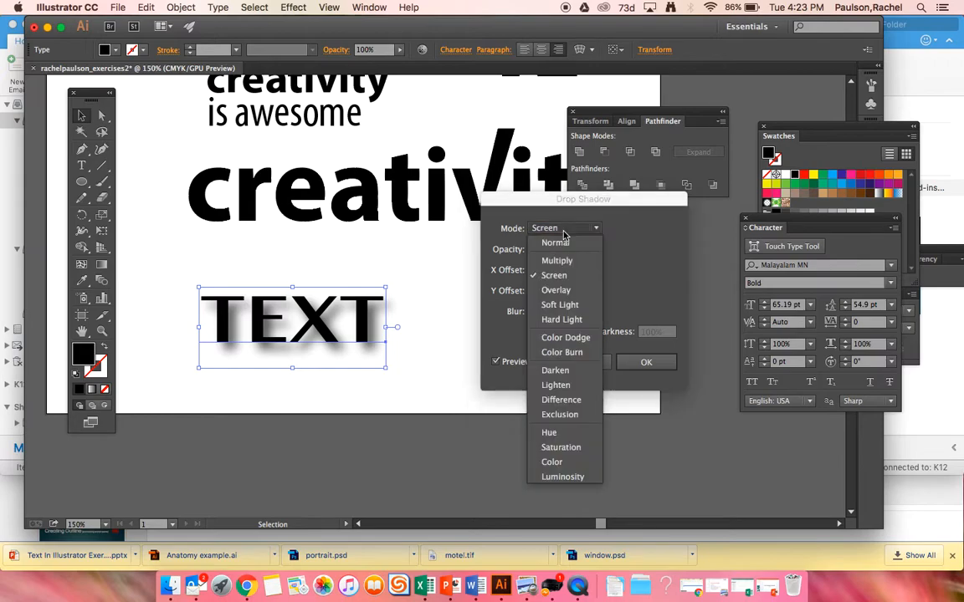
click(558, 304)
Change the drop shadow's color to a pinkish red, DD2C5E.
click(571, 331)
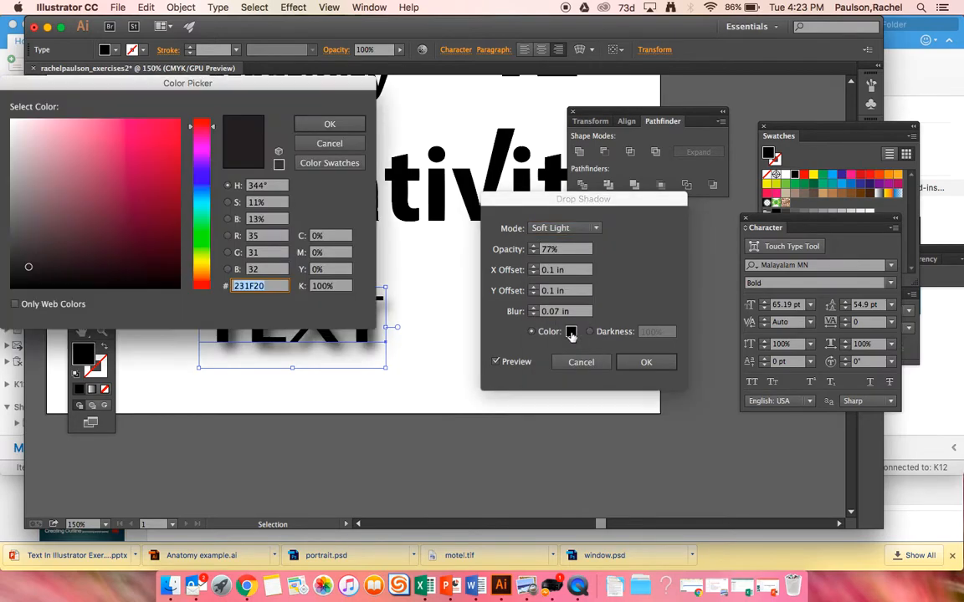
click(147, 140)
click(347, 124)
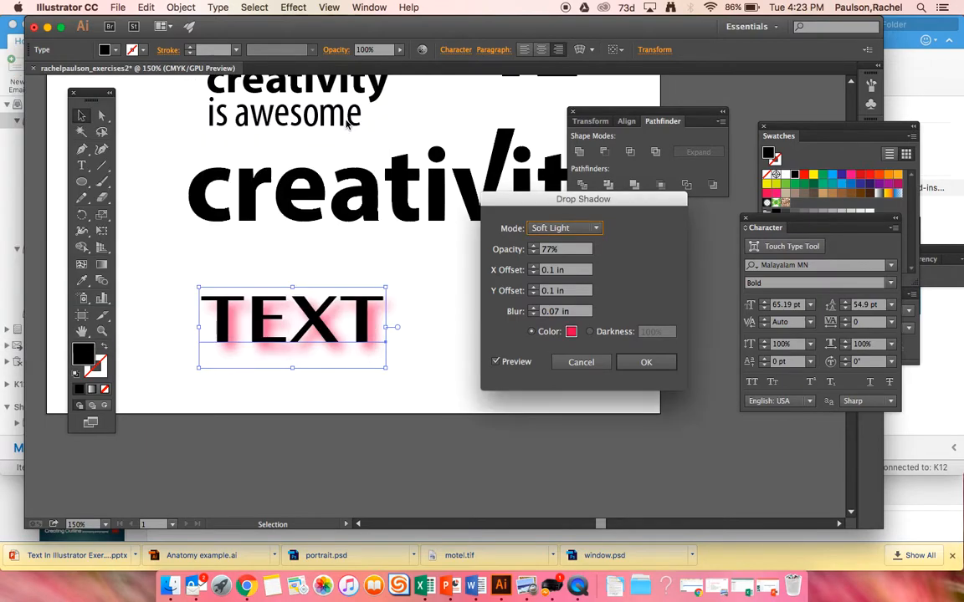
Set the drop shadow's X and Y offsets to 0 in and its color to green.
click(533, 274)
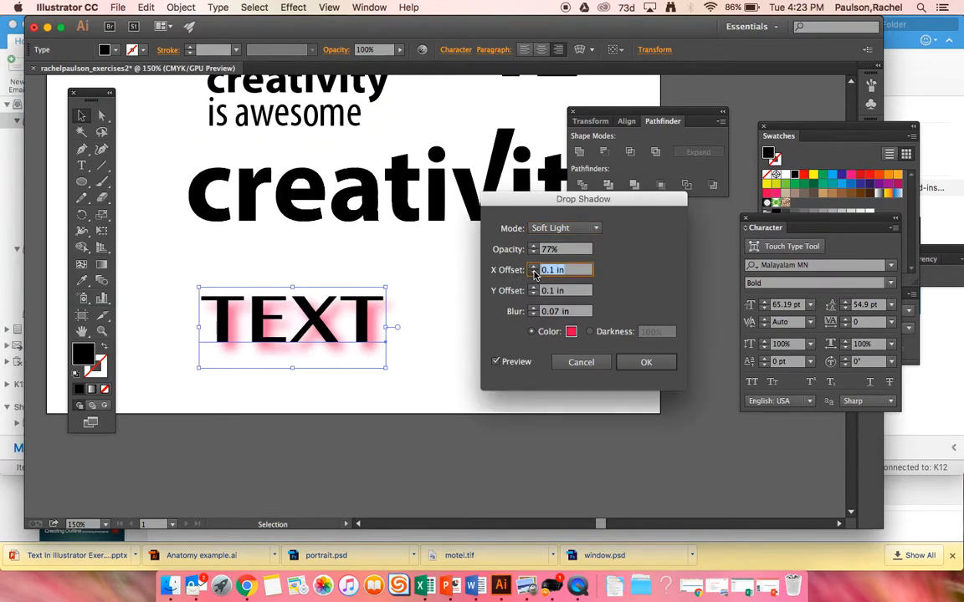
click(534, 293)
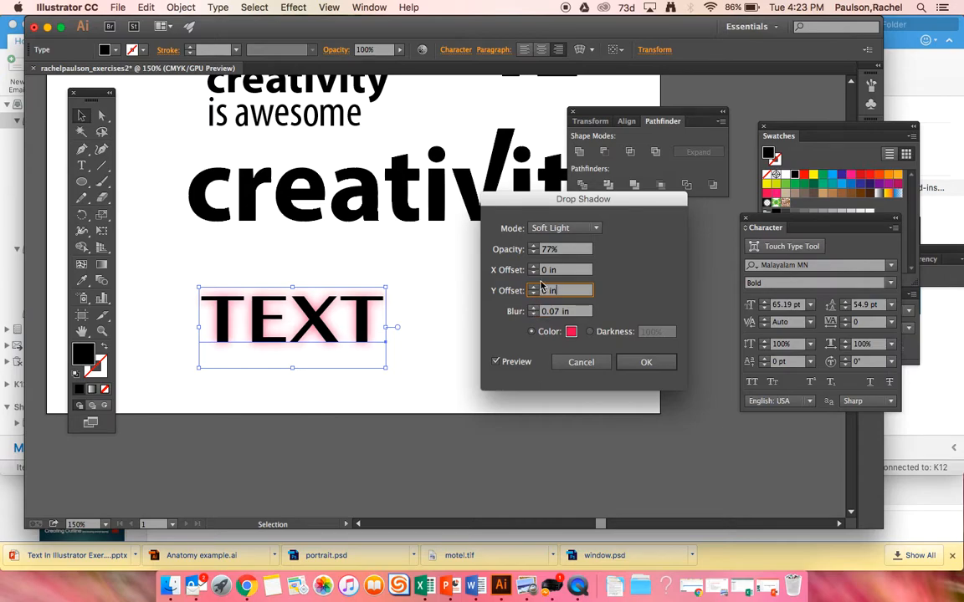
click(571, 332)
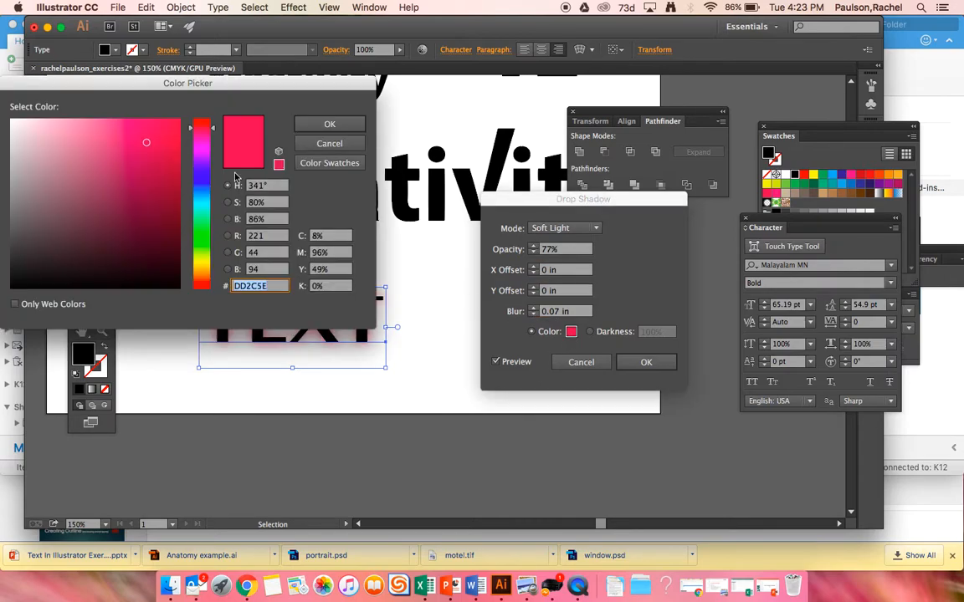
click(199, 241)
click(329, 124)
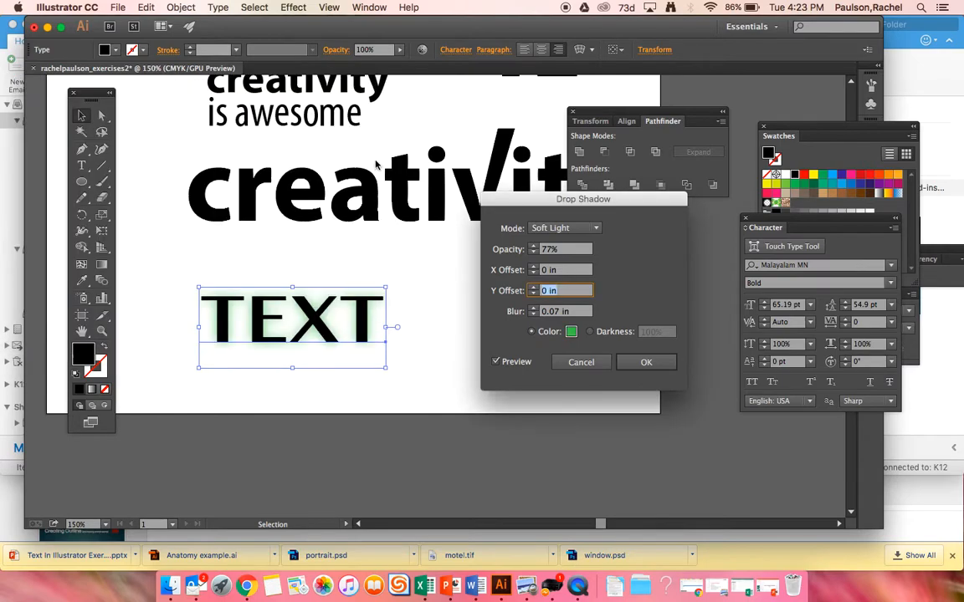
Set the drop shadow's blur to 0.1 in and its color to blue.
click(534, 308)
click(534, 308)
click(534, 314)
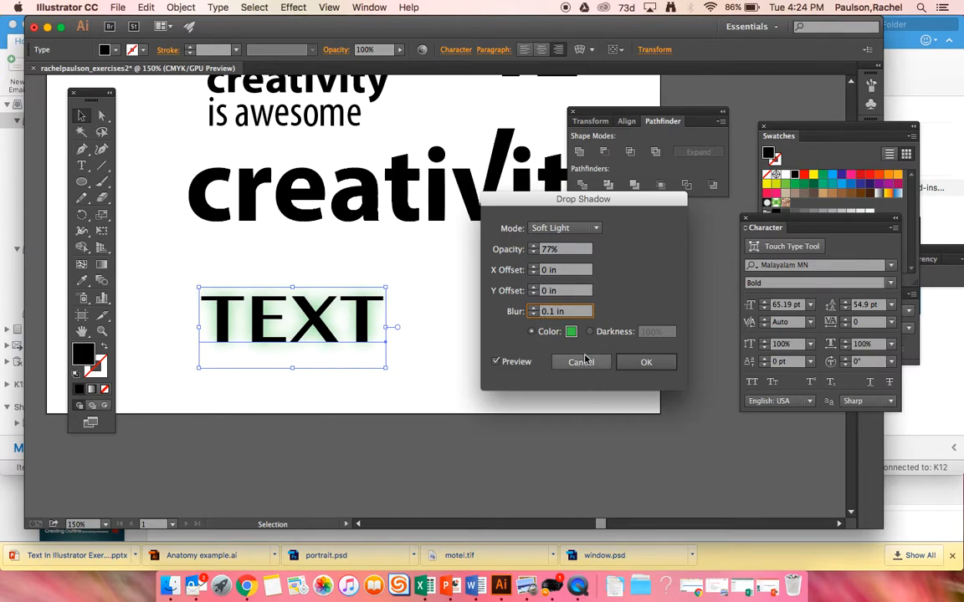
click(571, 332)
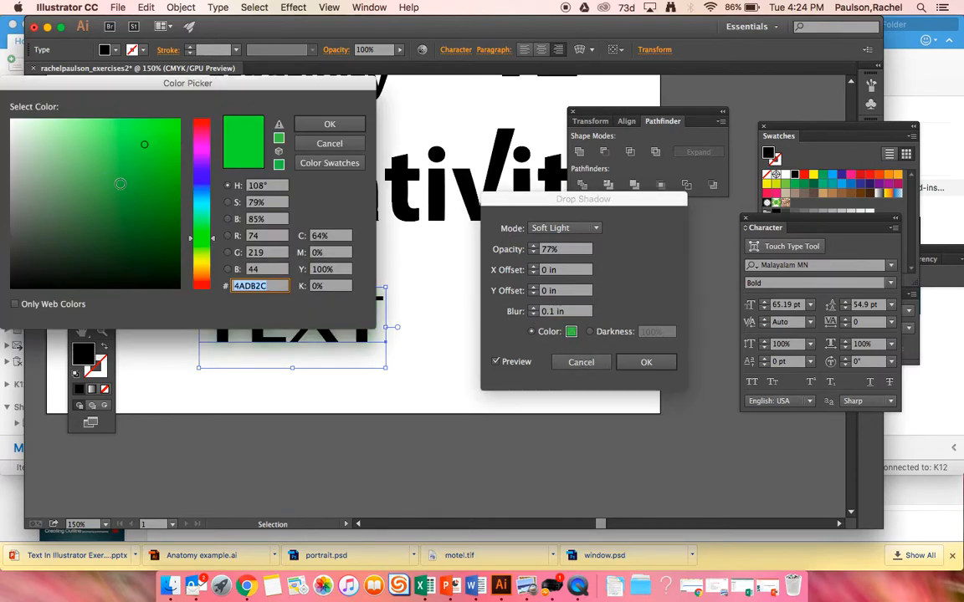
click(186, 173)
click(329, 124)
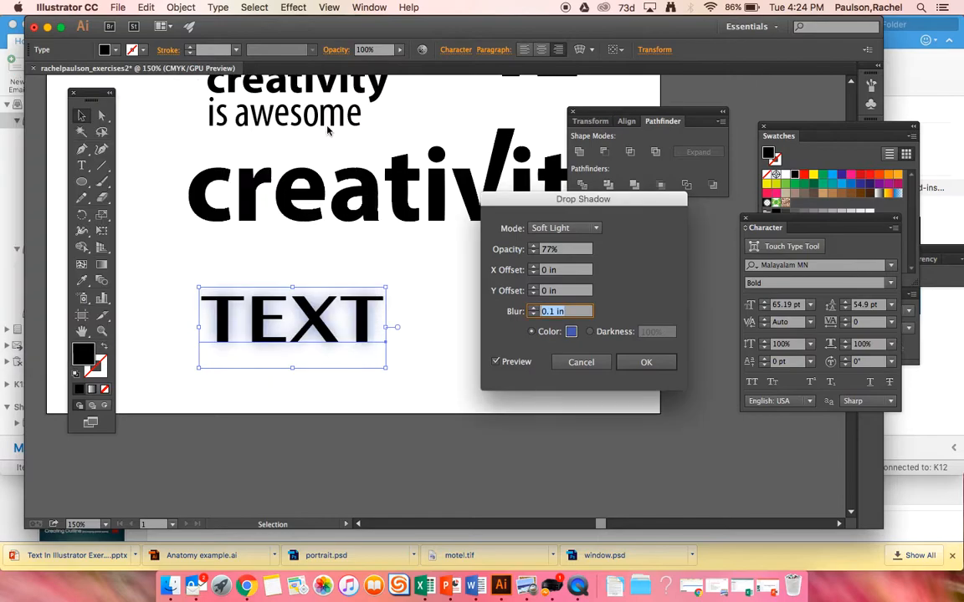
Set the drop shadow's blending mode to Normal and its opacity to 91%.
click(580, 228)
click(572, 244)
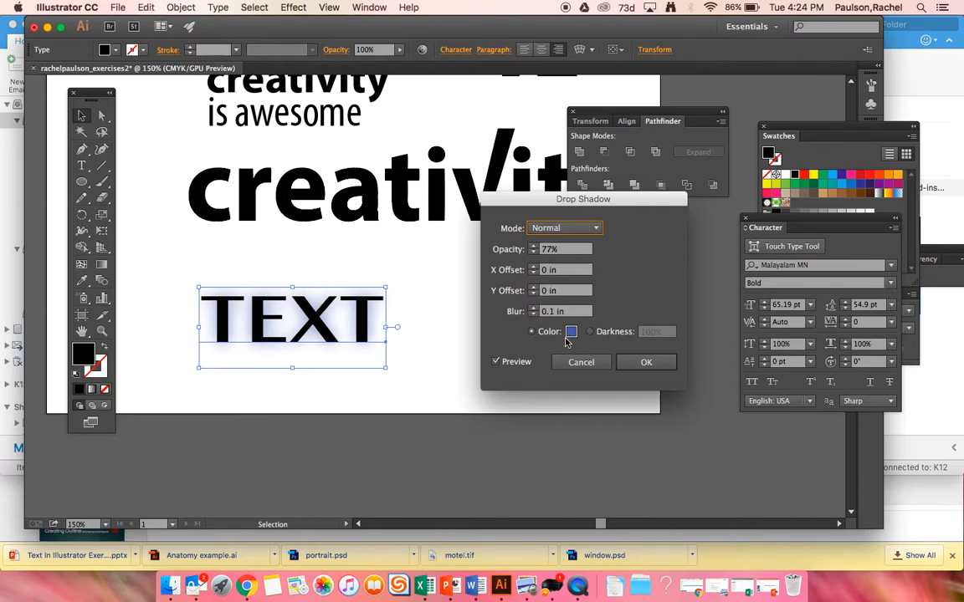
click(532, 246)
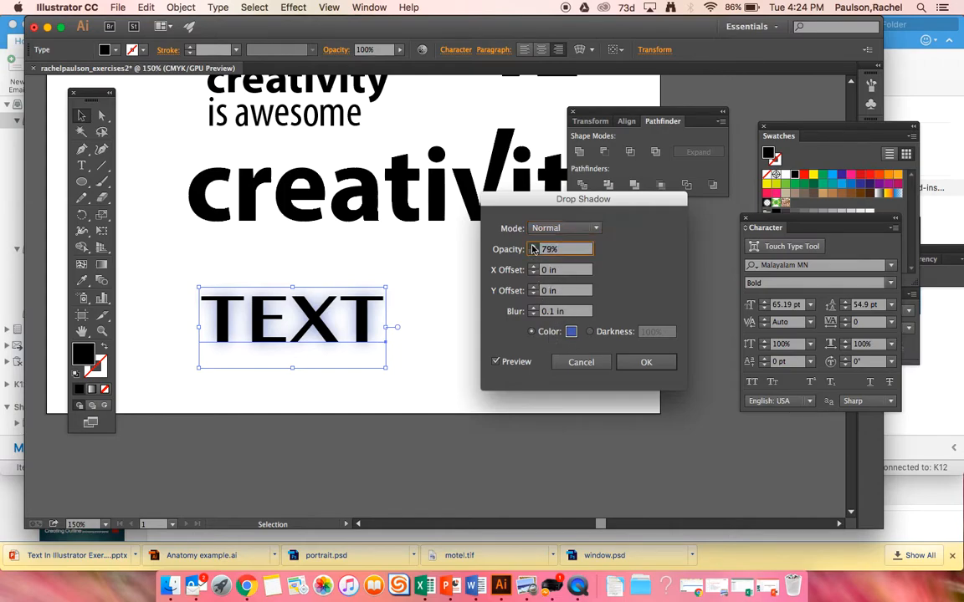
click(532, 247)
click(532, 247)
Set the drop shadow's X and Y offsets to 0.1 in, apply the effect and deselect the text.
click(532, 267)
click(533, 266)
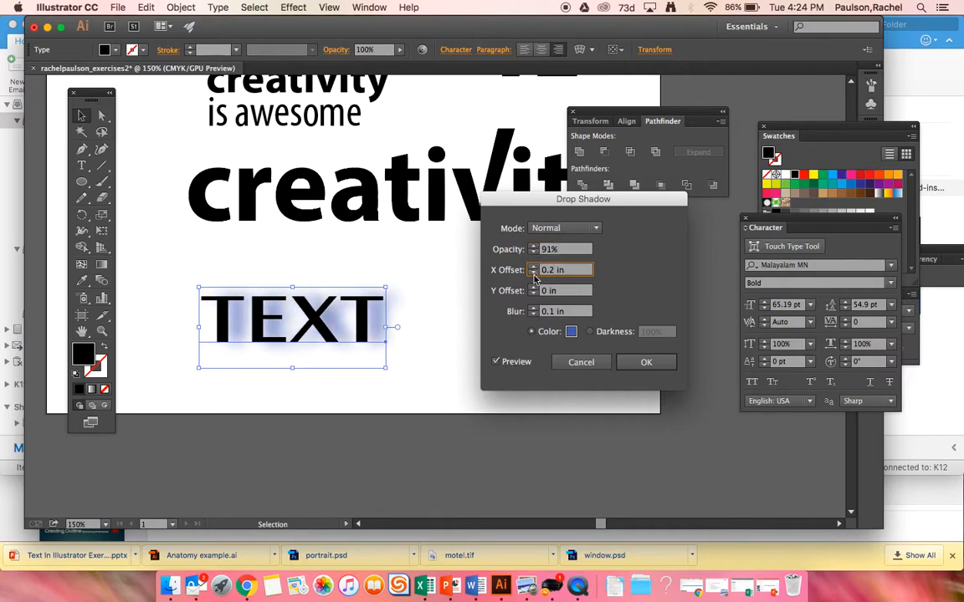
click(533, 272)
click(536, 288)
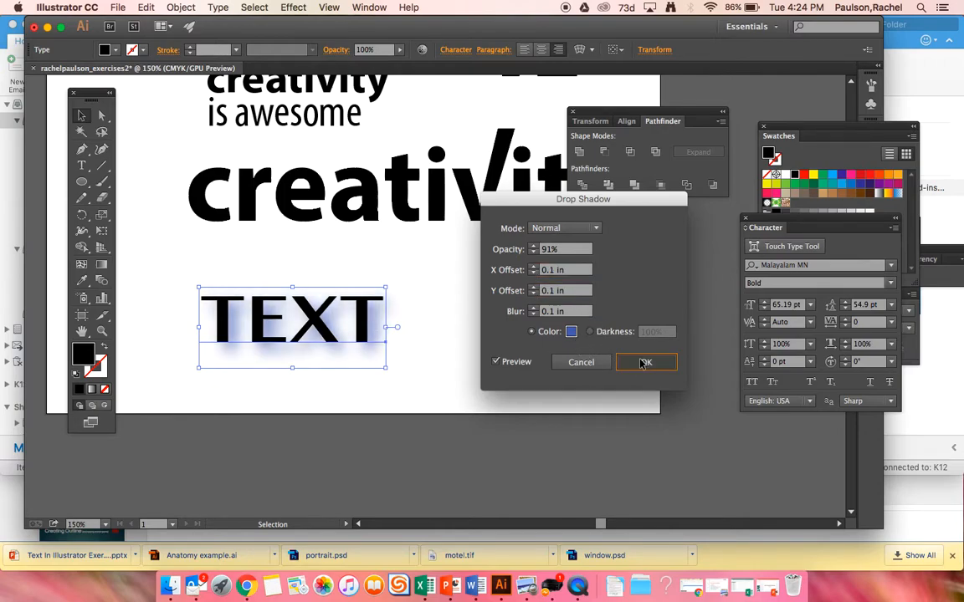
click(641, 362)
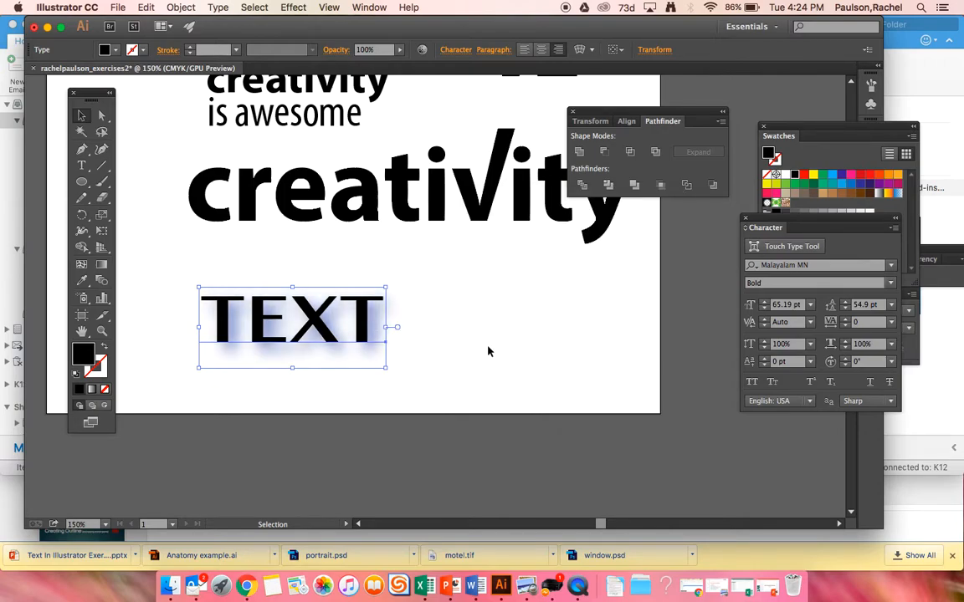
click(462, 301)
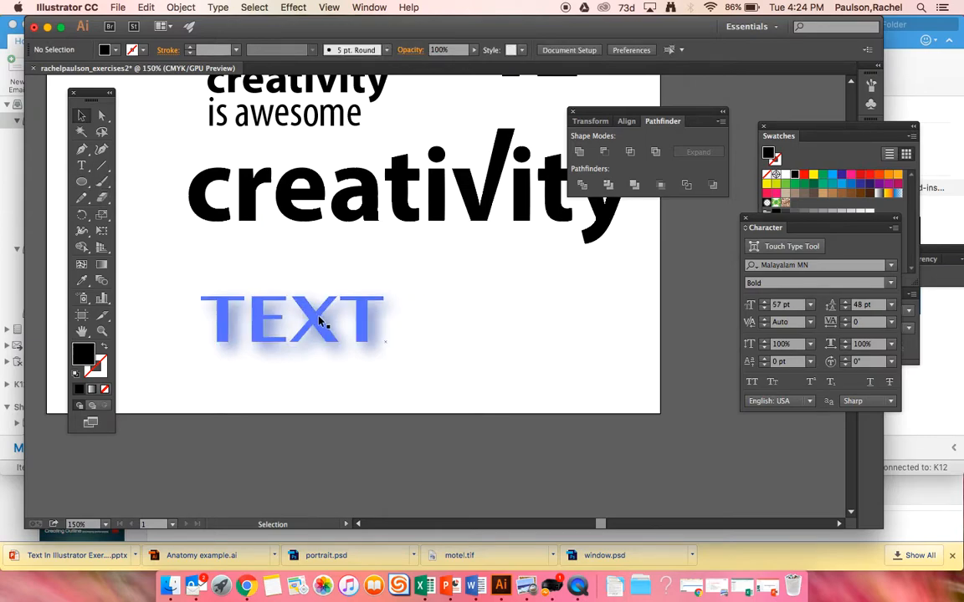
Duplicate the shadowed TEXT object and place the copy to its right.
click(286, 288)
key(a)
drag(272, 321, 500, 308)
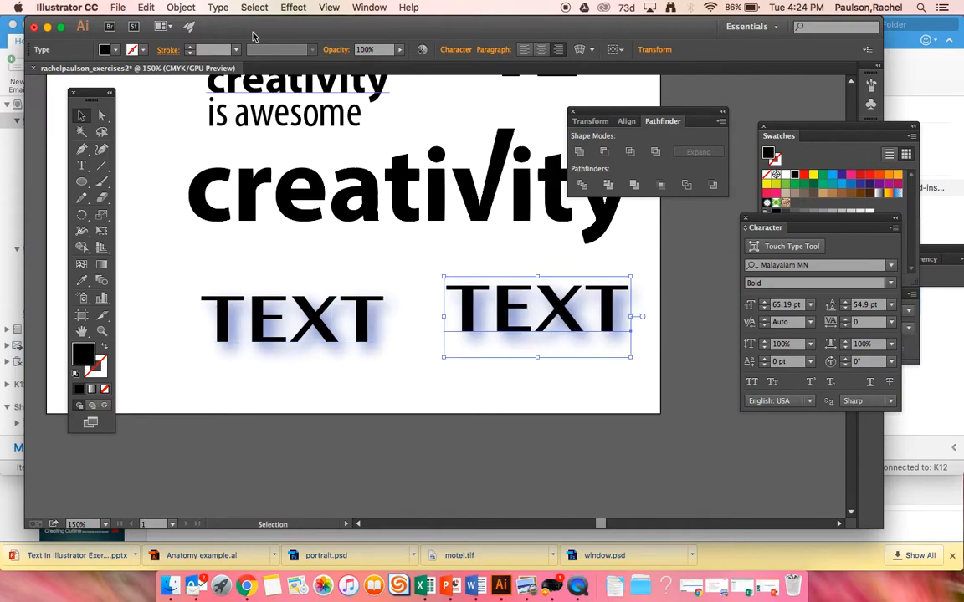
click(303, 8)
mouse_move(322, 179)
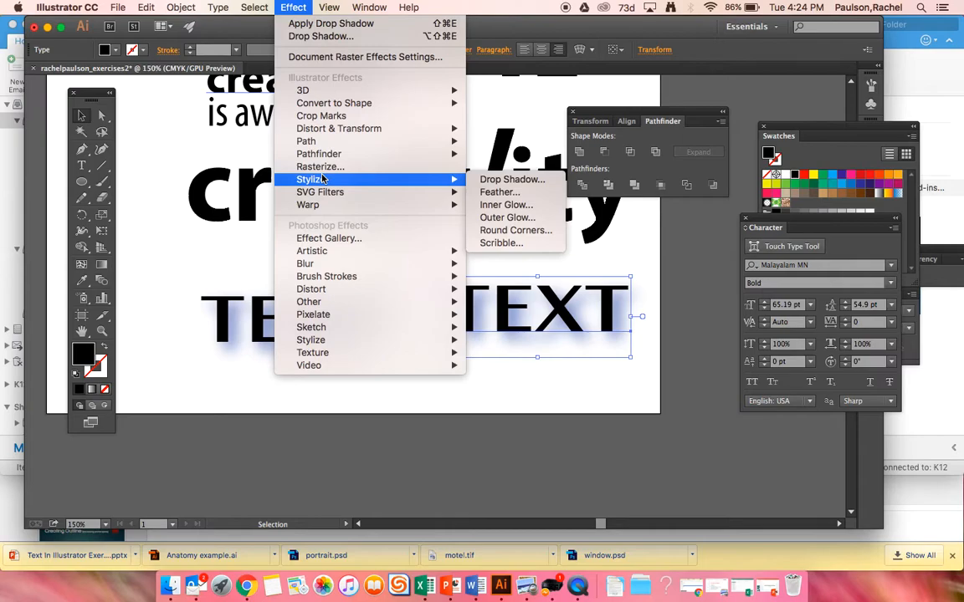
click(501, 192)
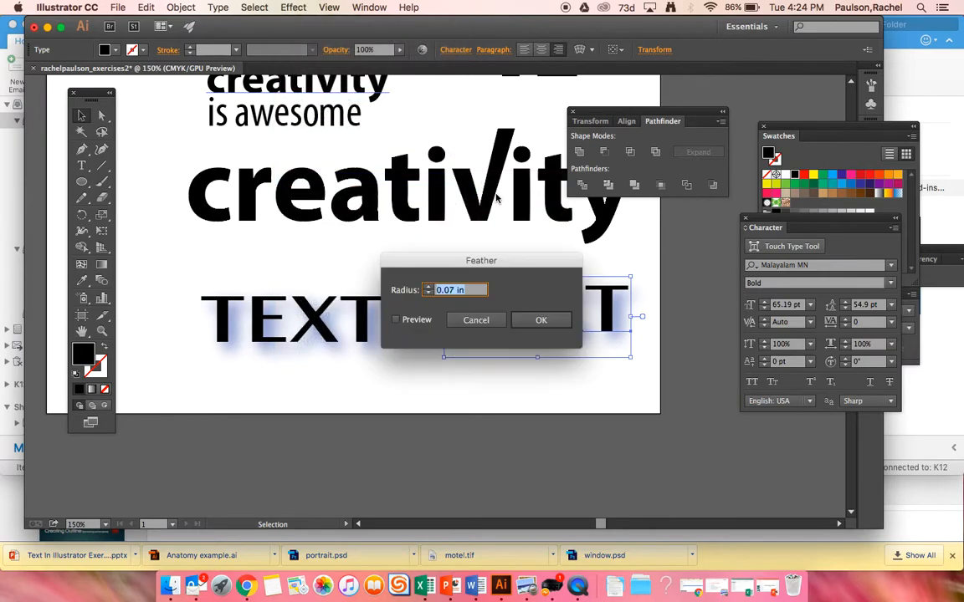
drag(474, 278, 393, 123)
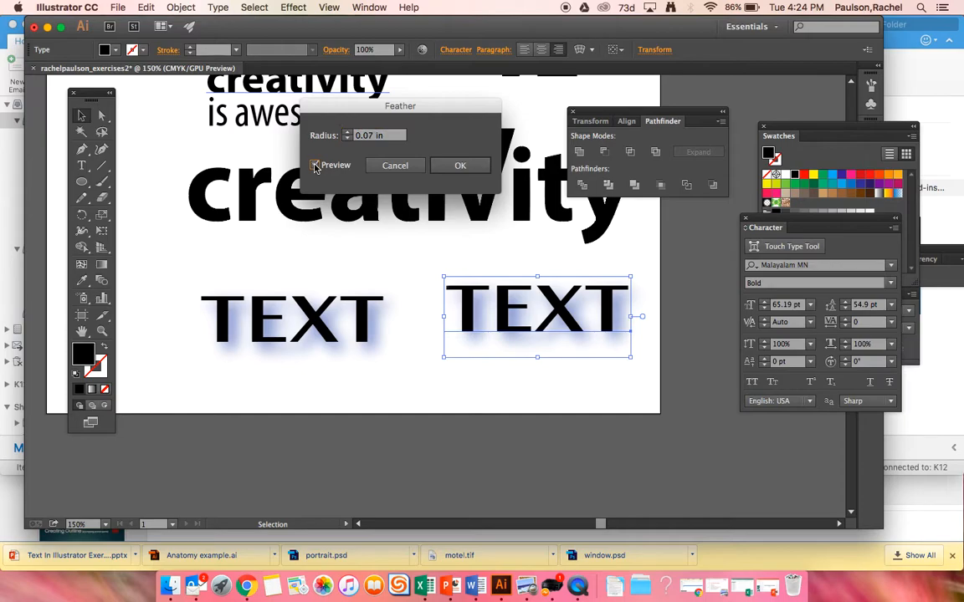
click(406, 166)
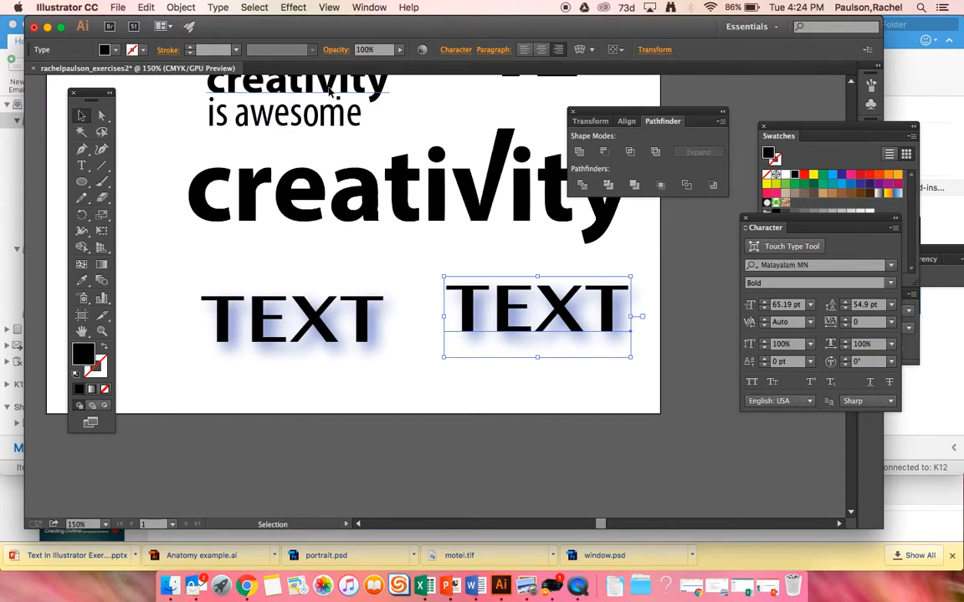
Delete the duplicated shadowed TEXT object.
click(294, 7)
click(297, 7)
key(Delete)
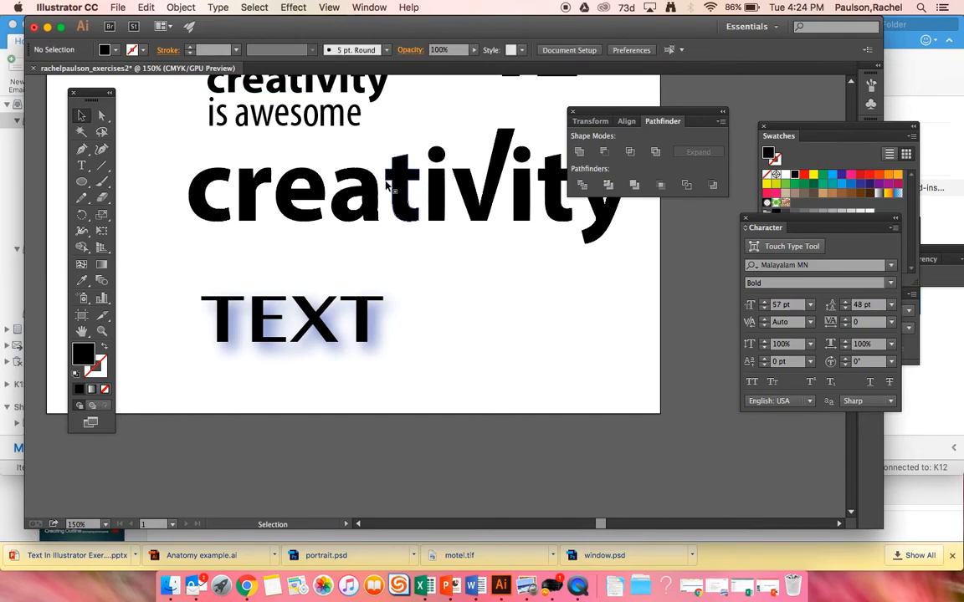
Copy the slanted Creativity heading from the top of the page and place the copy to the right of the shadowed TEXT.
scroll(320, 146, up, 3)
click(341, 132)
click(328, 115)
scroll(464, 124, up, 15)
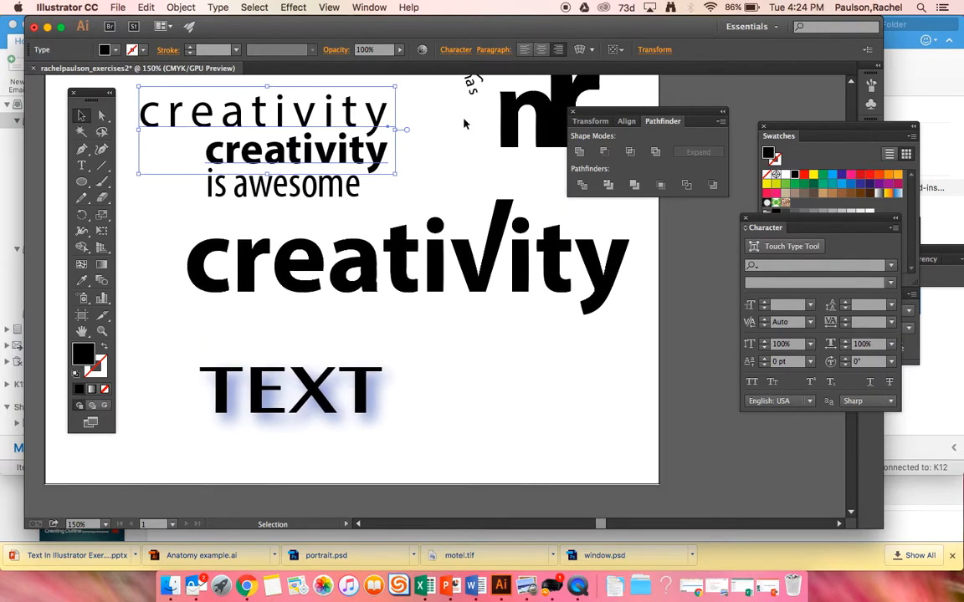
scroll(464, 124, left, 2)
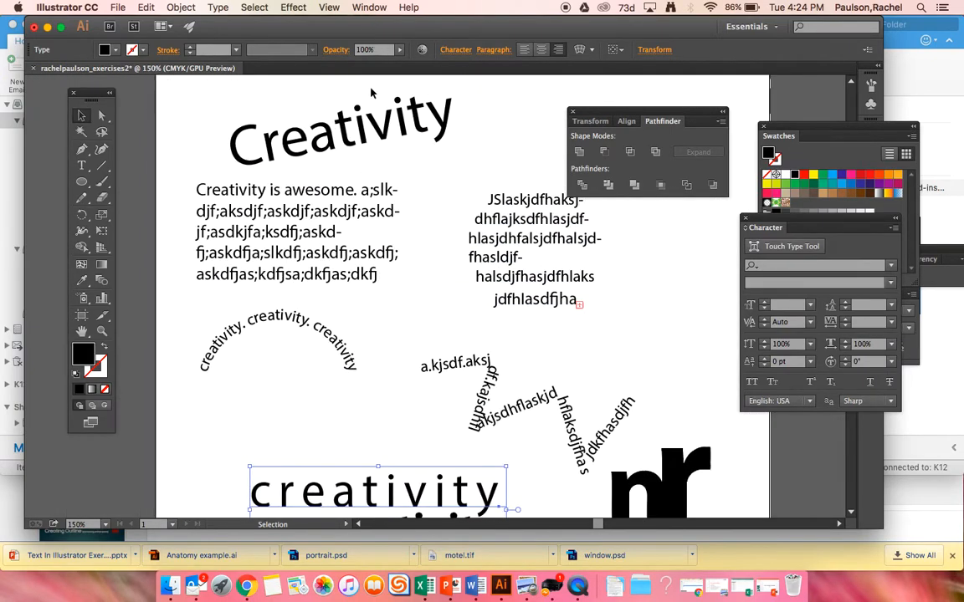
click(373, 129)
scroll(374, 130, down, 15)
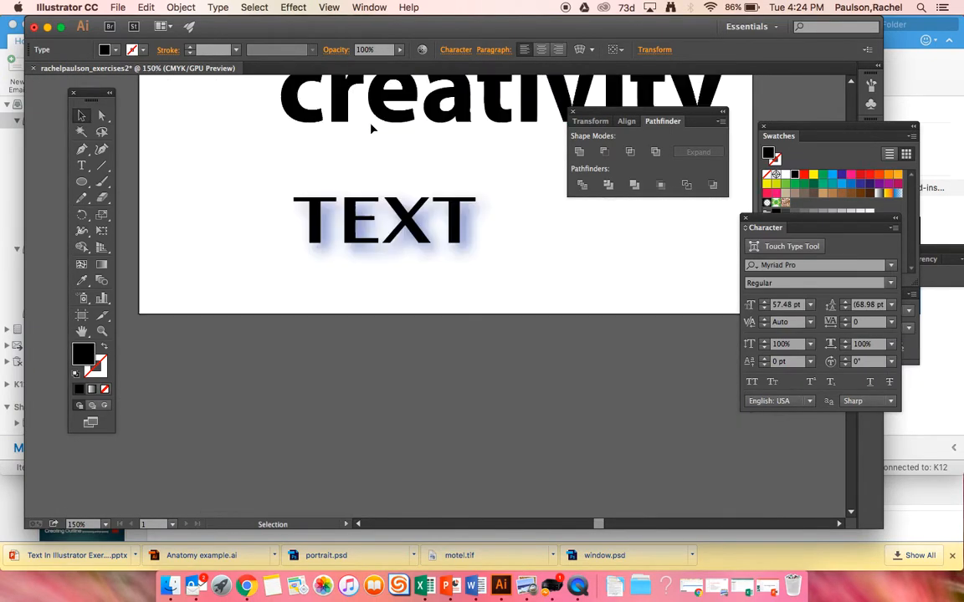
scroll(373, 129, left, 2)
scroll(373, 129, down, 1)
scroll(374, 130, right, 1)
key(super+v)
drag(448, 285, 560, 227)
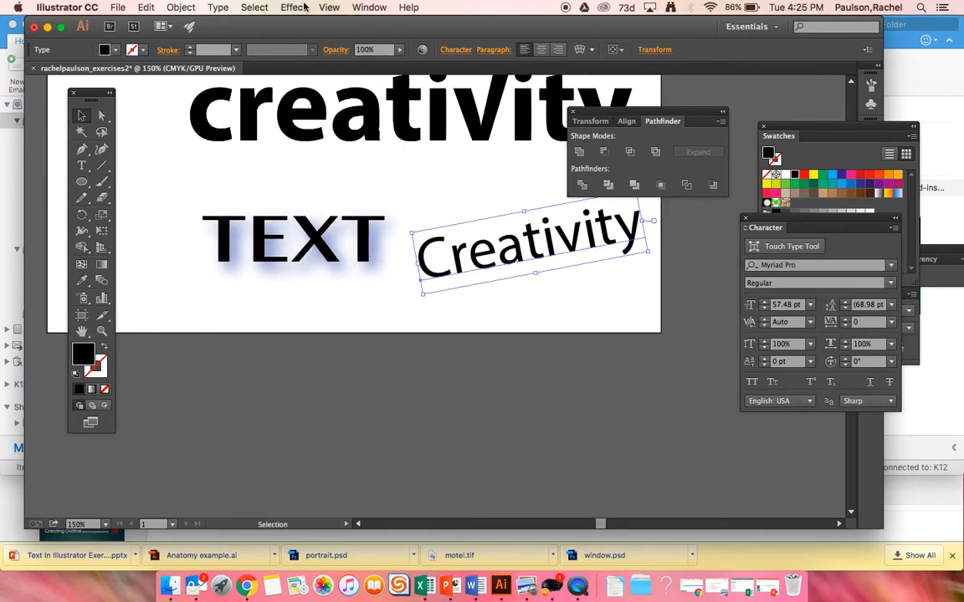
Try a Feather effect on the copied Creativity text, previewing radii of 0.2, 0.005, 0.1 and 0.01 in.
click(305, 6)
mouse_move(449, 192)
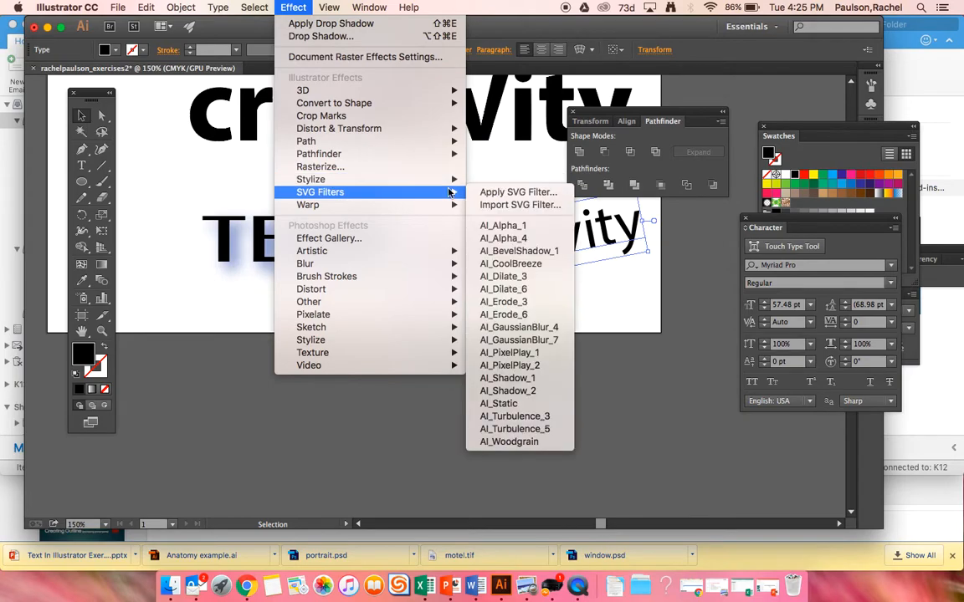
click(491, 192)
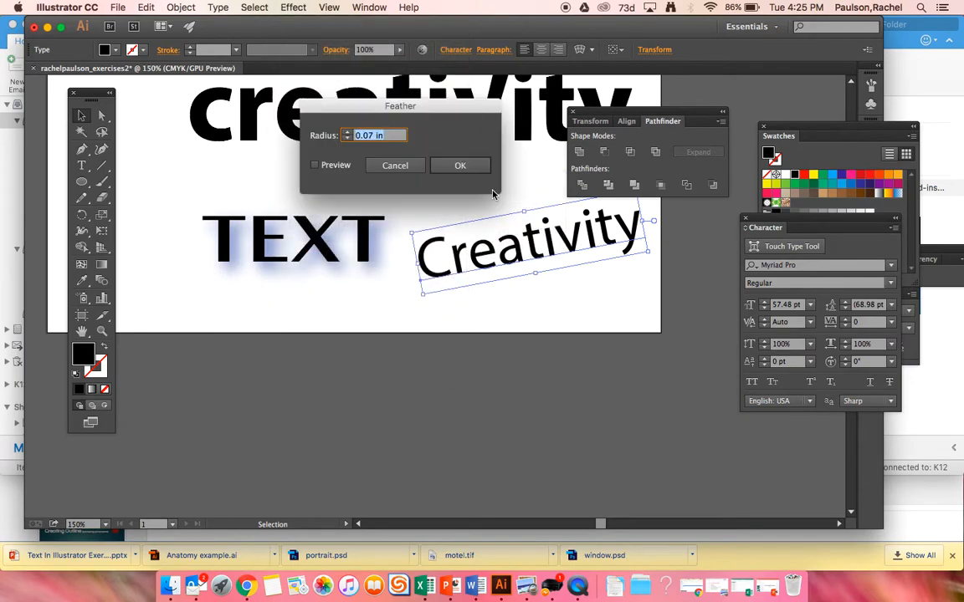
click(316, 167)
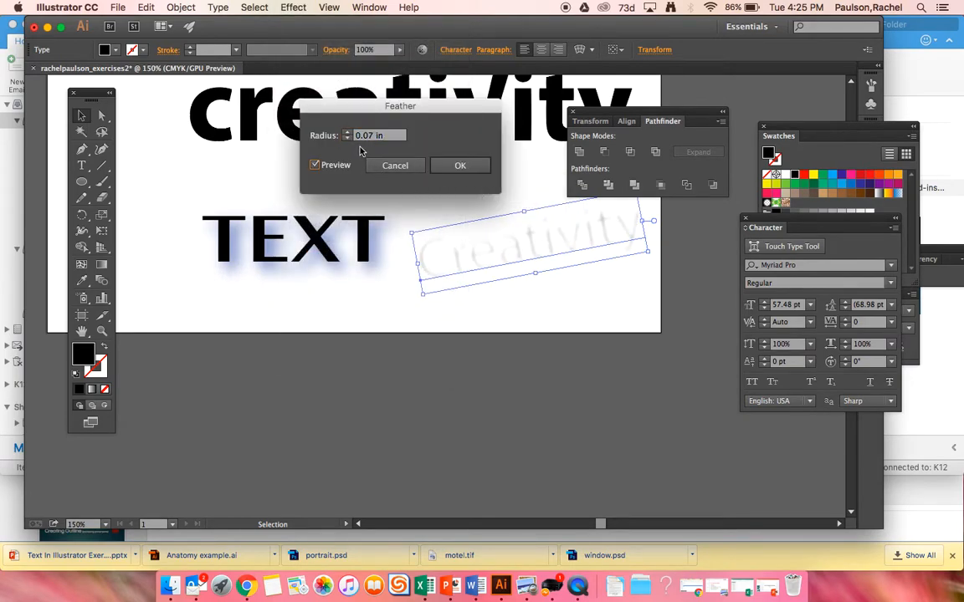
click(348, 133)
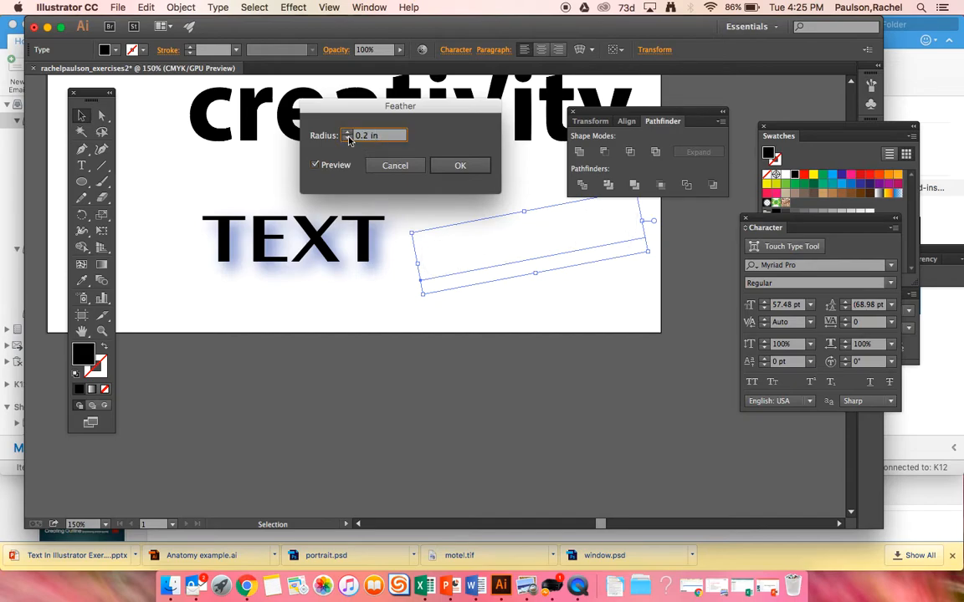
click(349, 139)
click(348, 138)
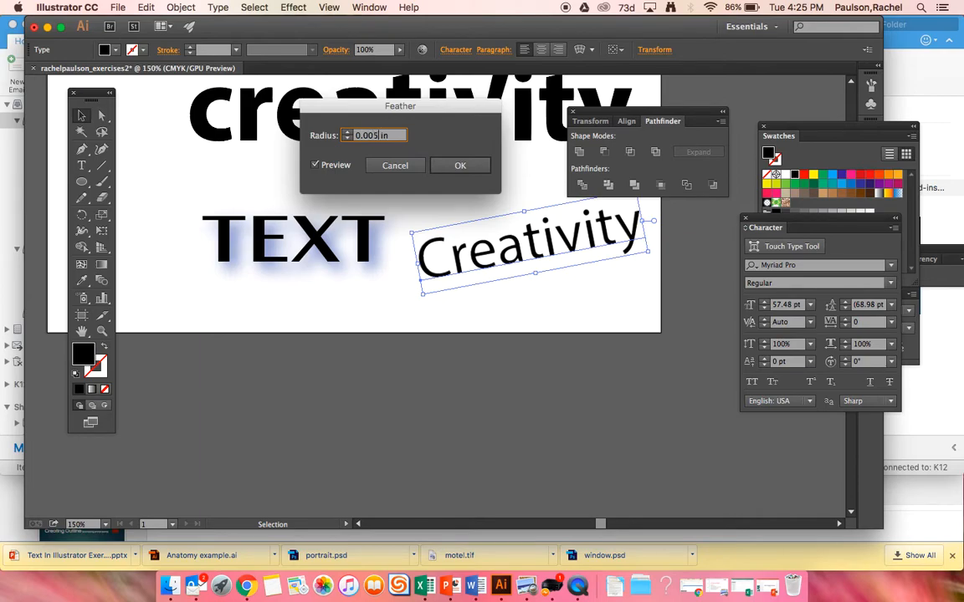
key(BackSpace)
click(315, 166)
click(348, 136)
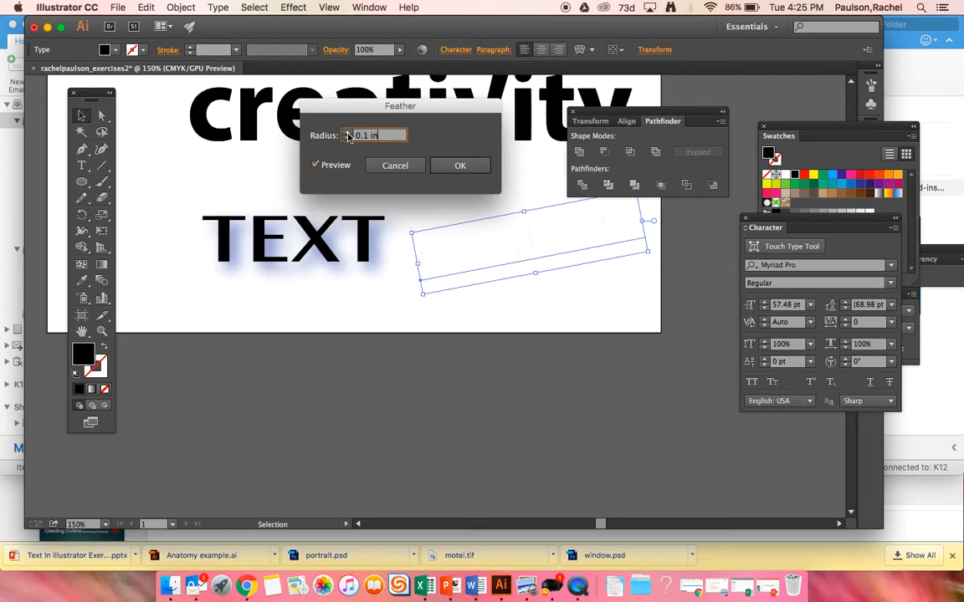
click(348, 140)
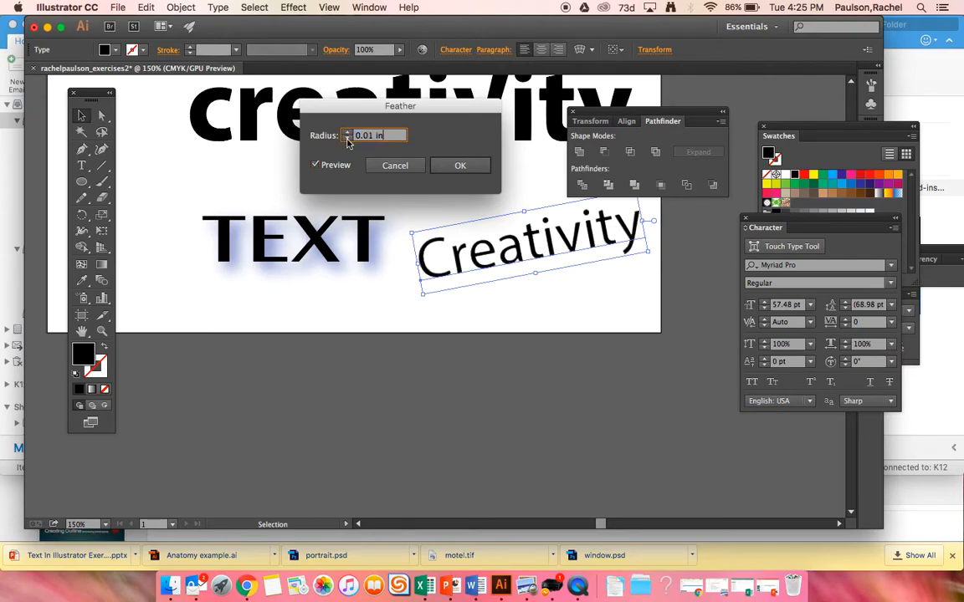
click(395, 165)
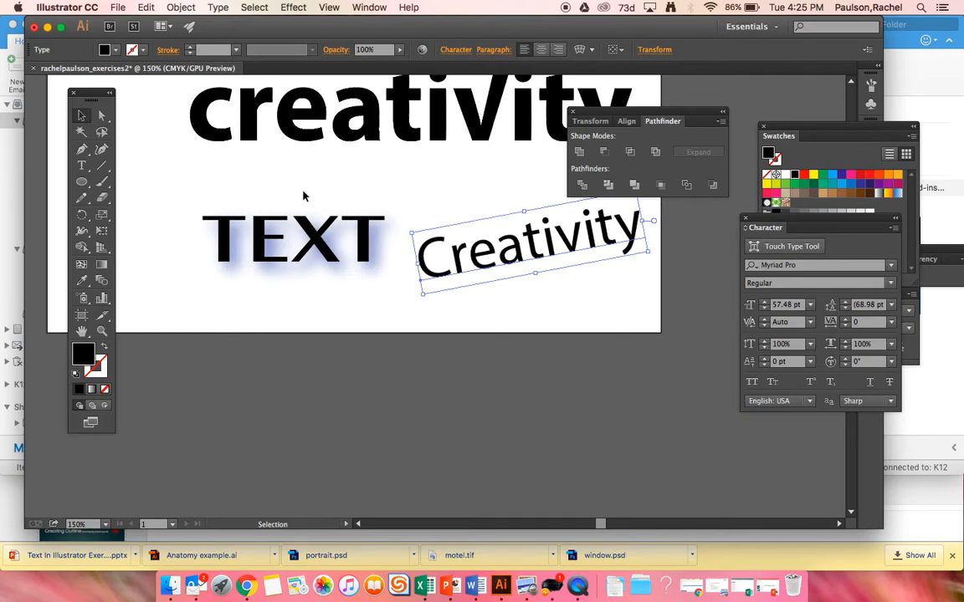
Create a new point text object reading TEXT at the left edge of the page, beside the shadowed TEXT.
scroll(303, 196, left, 5)
scroll(304, 196, up, 5)
scroll(304, 196, right, 2)
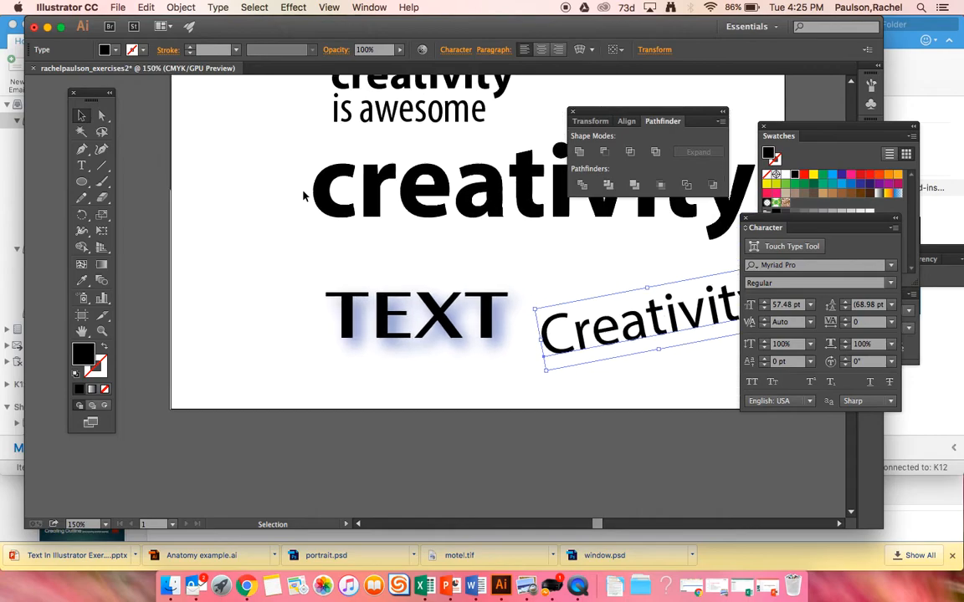
click(81, 165)
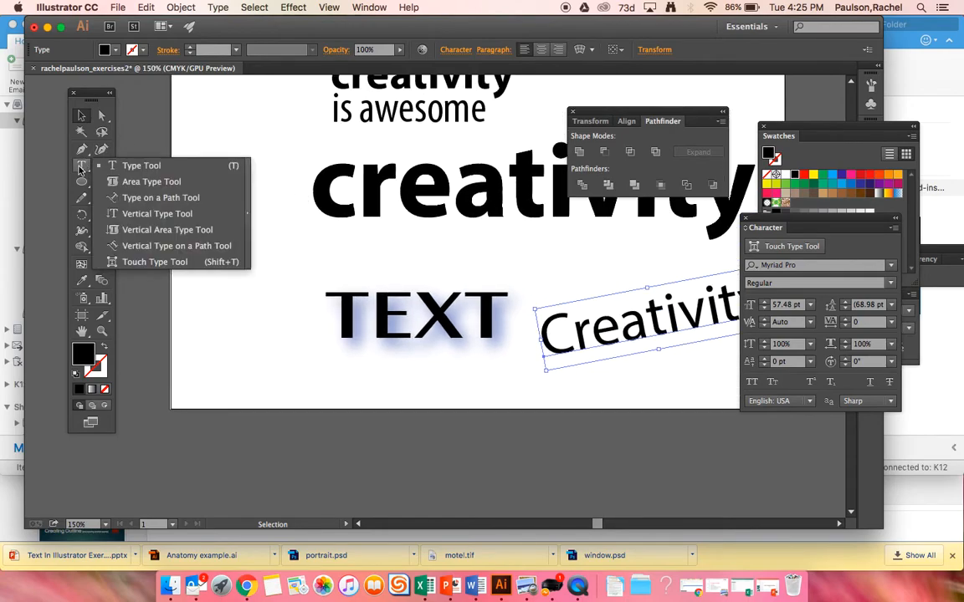
click(162, 164)
click(203, 275)
text(TEXT)
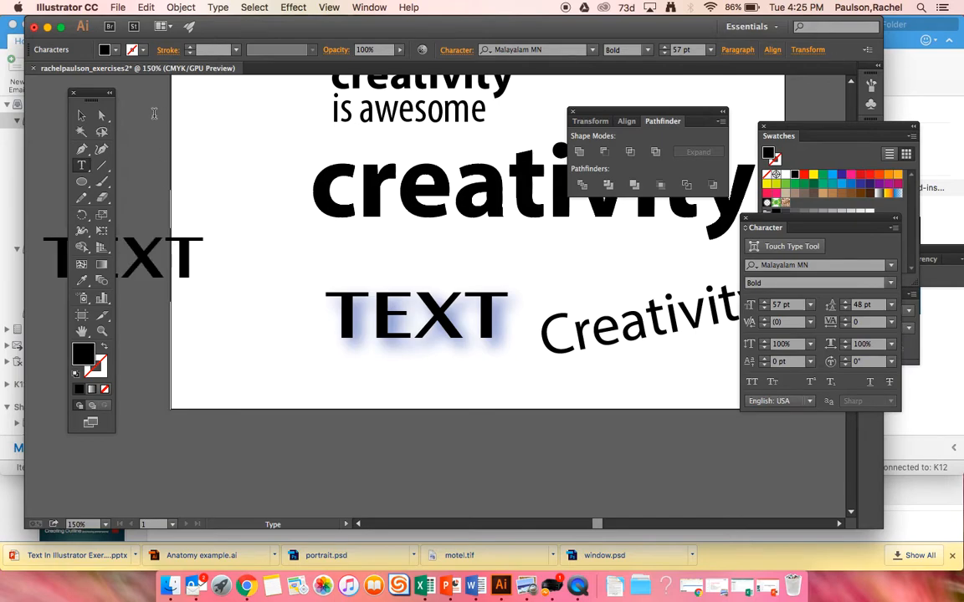
click(81, 115)
Select only the stacked "creativity creativity is awesome" text and move it up and left, closer to the curved text.
key(super+minus)
key(super+minus)
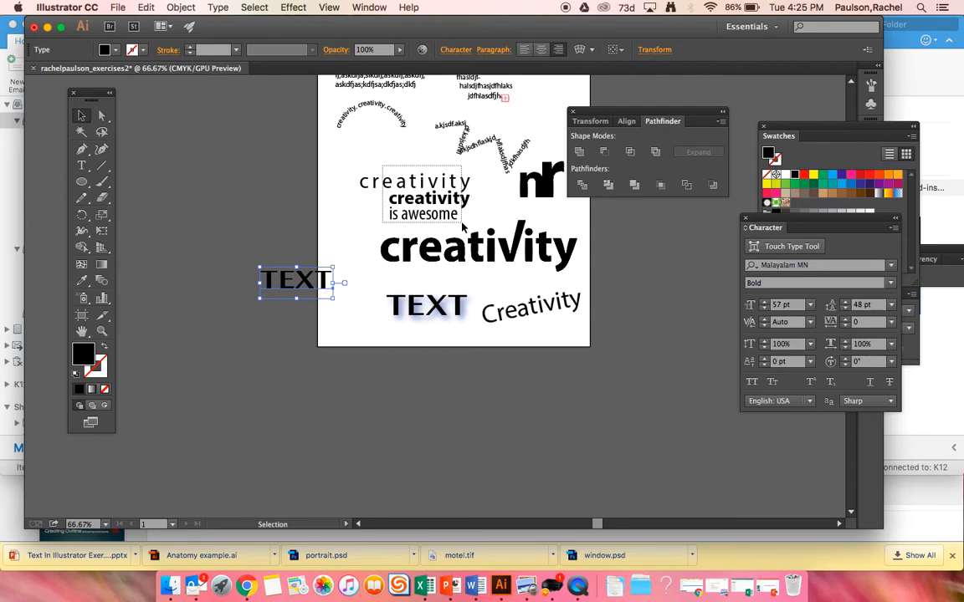
click(436, 197)
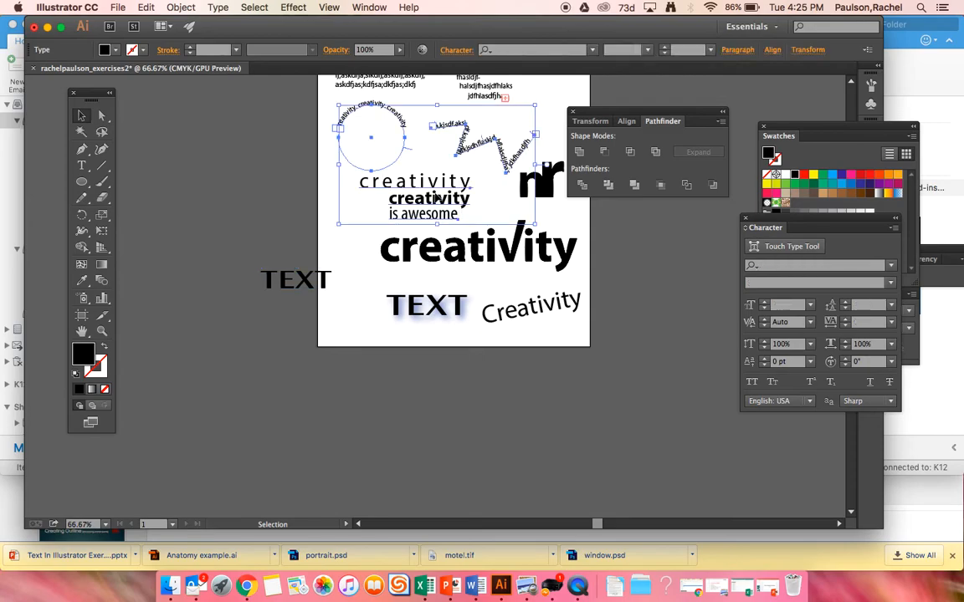
shift+click(343, 156)
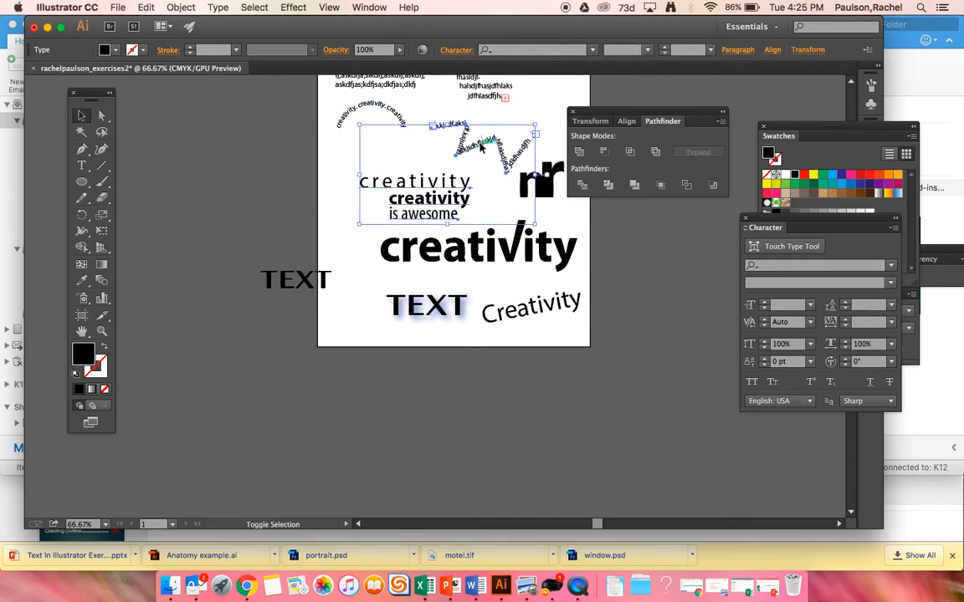
shift+click(437, 131)
drag(435, 184, 405, 159)
Select all letters of the large outlined creativity word and move them up and left, directly below "is awesome".
drag(420, 226, 527, 256)
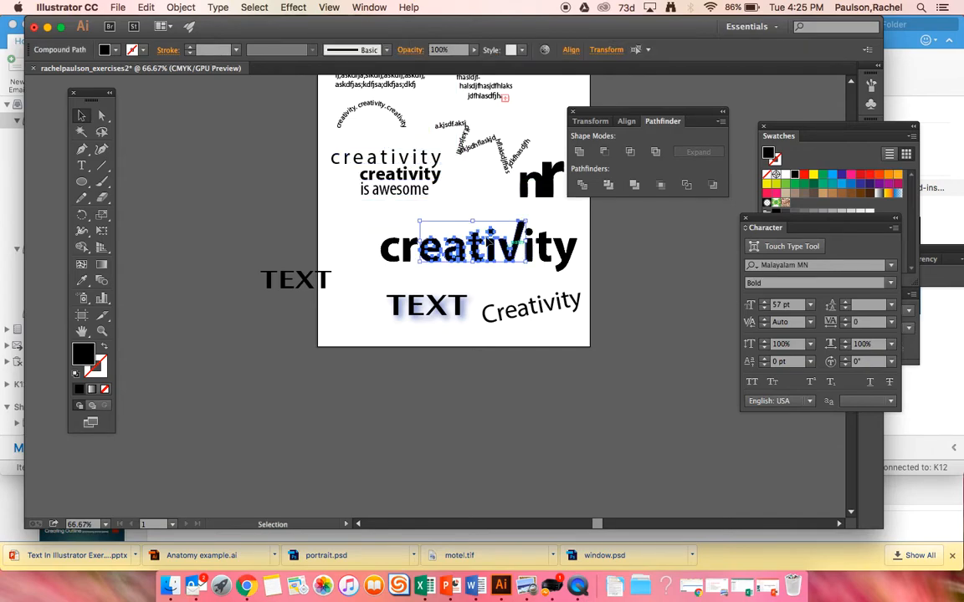
drag(396, 237, 581, 260)
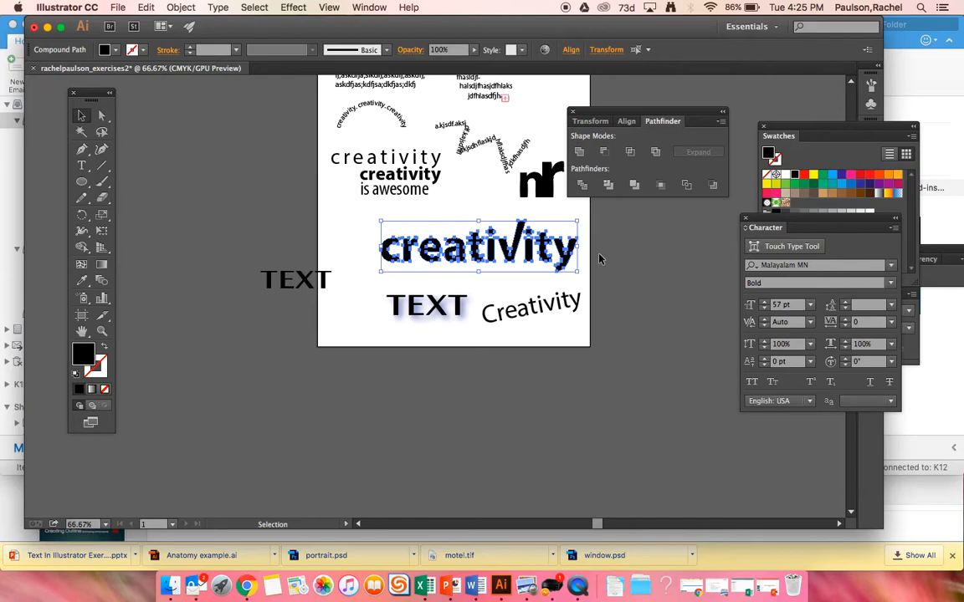
drag(448, 247, 406, 219)
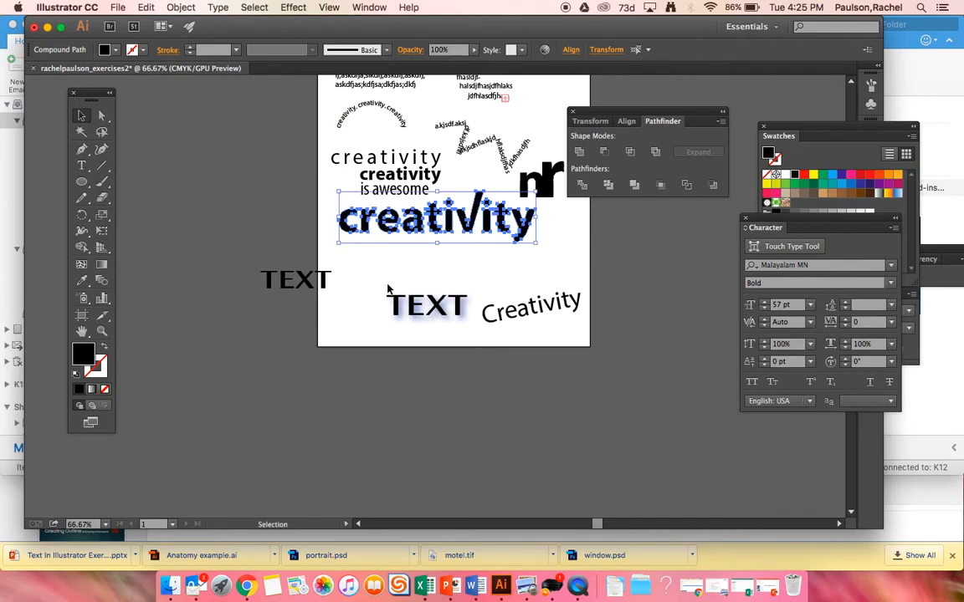
Move the shadowed TEXT up and right below the large creativity word, and the plain TEXT into the page's lower left corner.
drag(435, 305, 484, 269)
drag(322, 282, 381, 310)
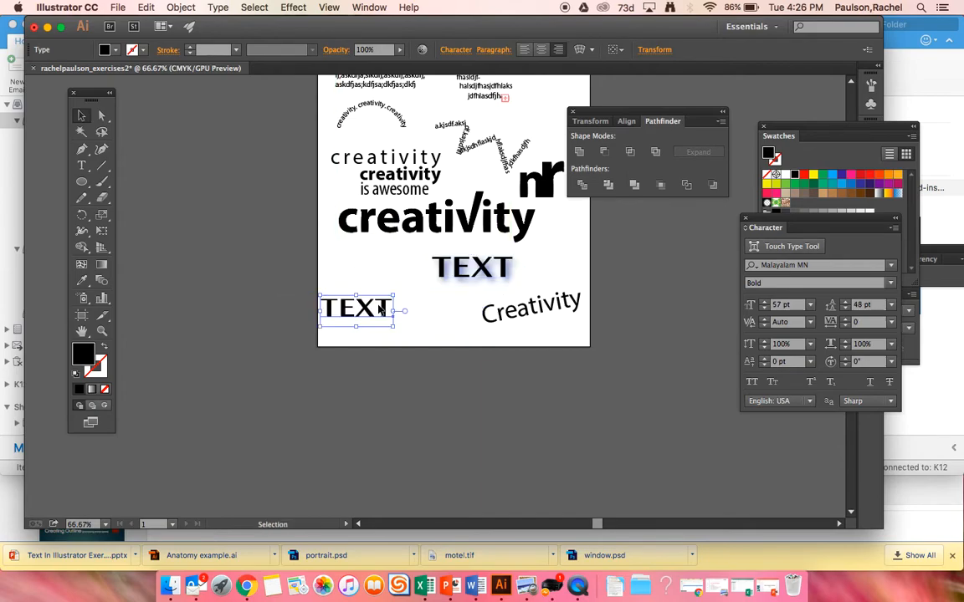
Try an Arc warp on the plain TEXT with a 25% horizontal bend and -13% horizontal distortion.
key(super+equal)
key(super+equal)
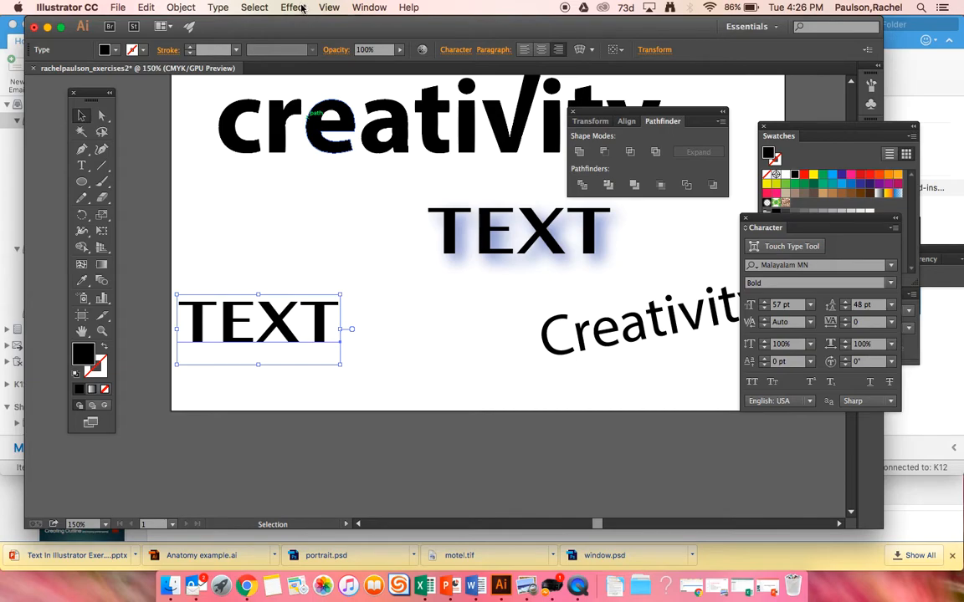
click(294, 7)
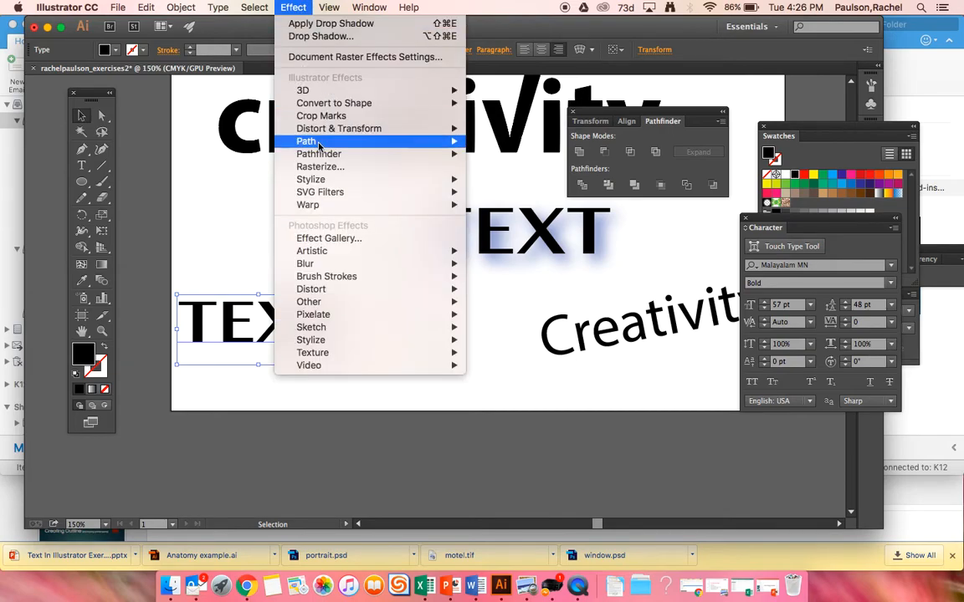
mouse_move(459, 194)
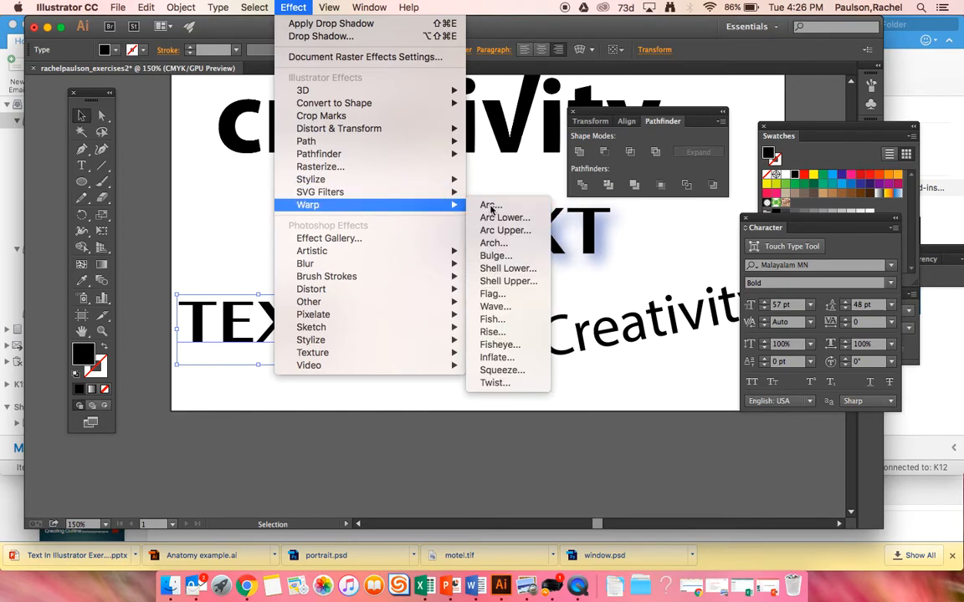
click(489, 205)
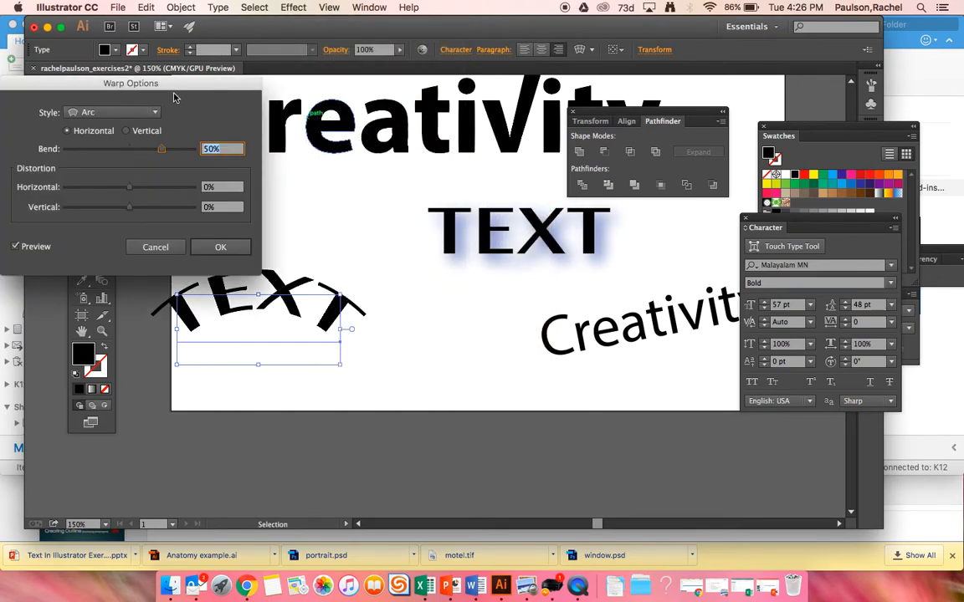
drag(195, 81, 548, 44)
mouse_move(515, 114)
mouse_down()
mouse_move(490, 112)
mouse_move(498, 118)
mouse_up()
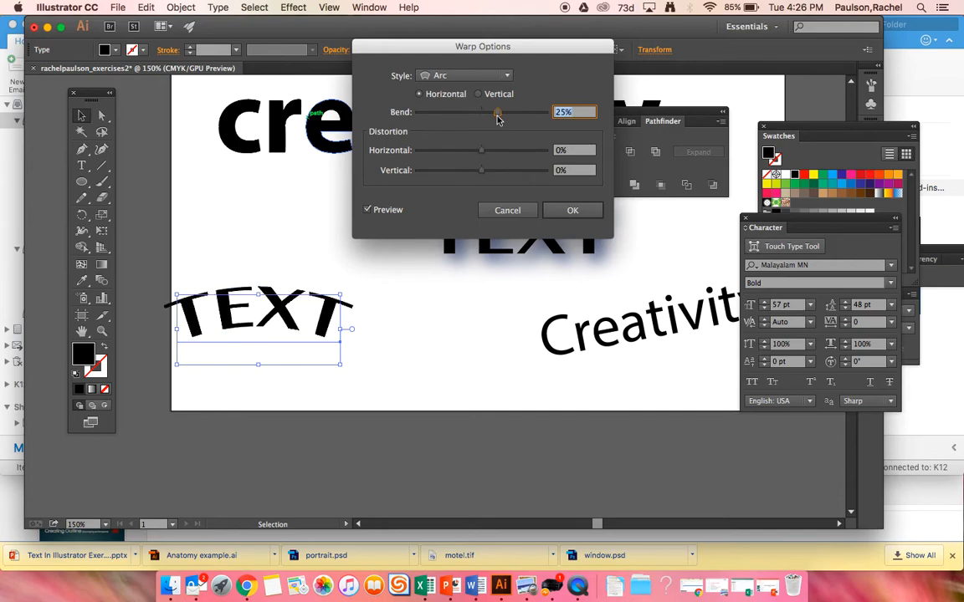
mouse_move(482, 153)
mouse_down()
mouse_move(517, 155)
mouse_move(432, 155)
mouse_move(472, 151)
mouse_up()
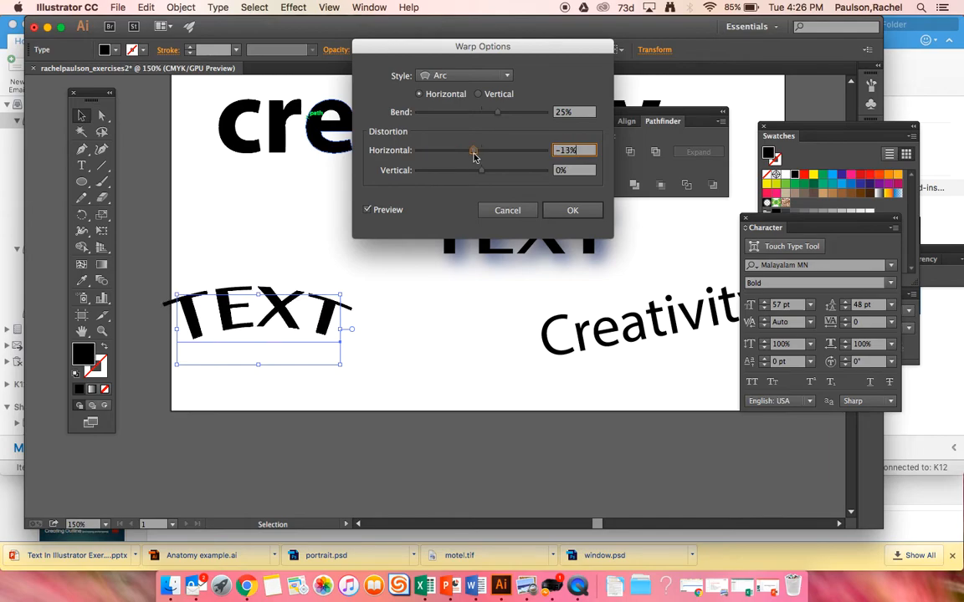
click(525, 210)
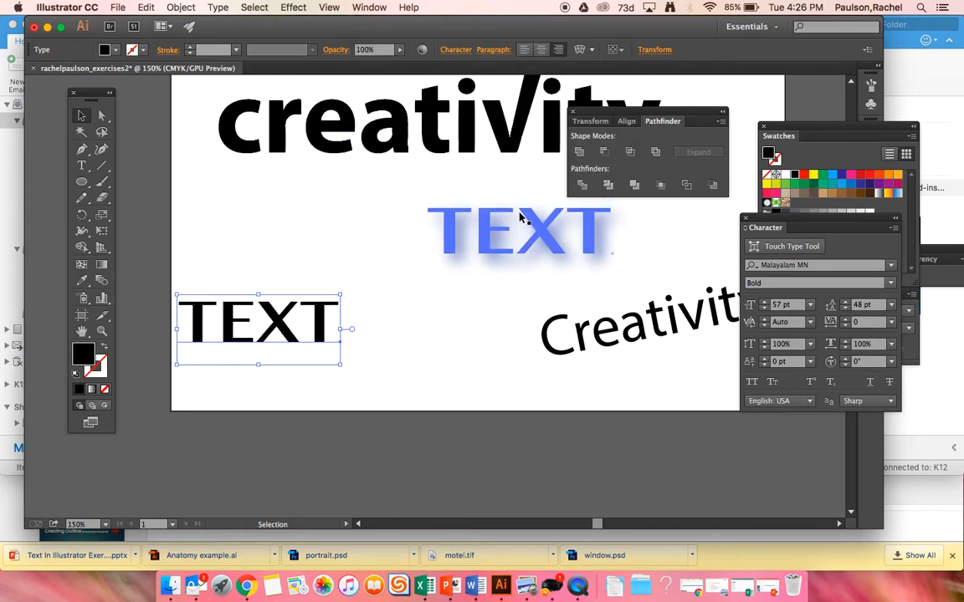
Apply a horizontal Bulge warp with 50% bend to the plain TEXT and deselect it.
click(293, 7)
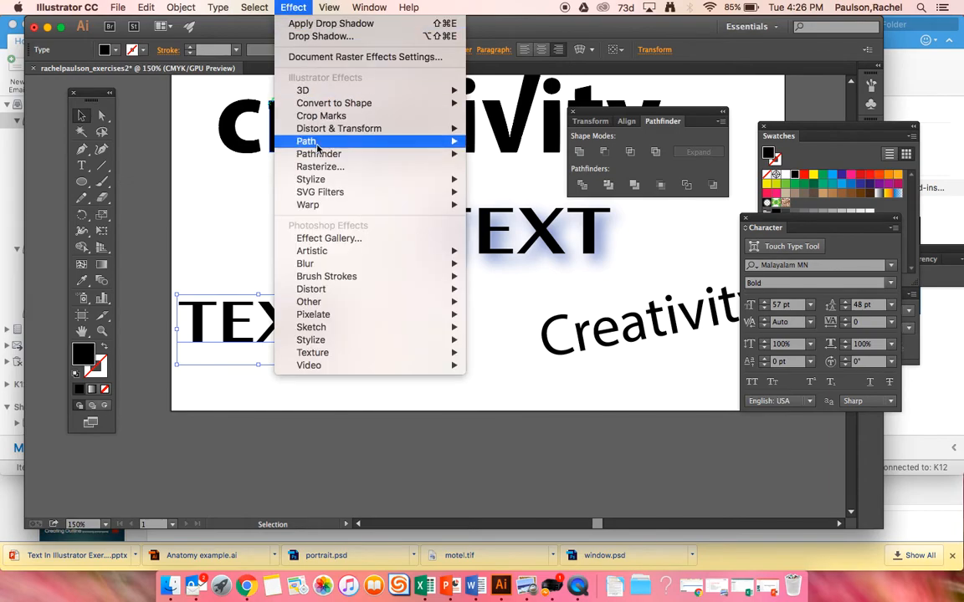
mouse_move(385, 204)
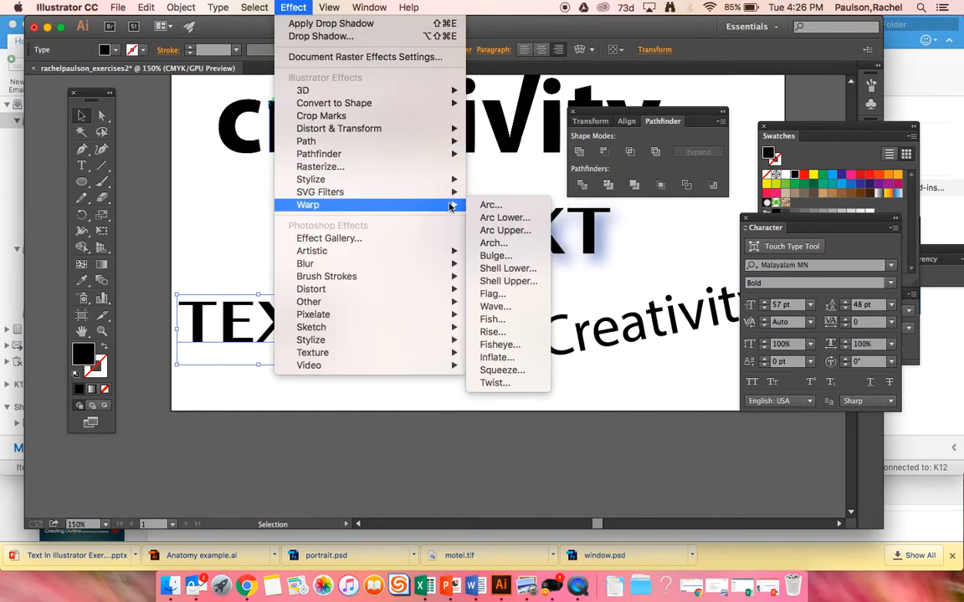
click(494, 255)
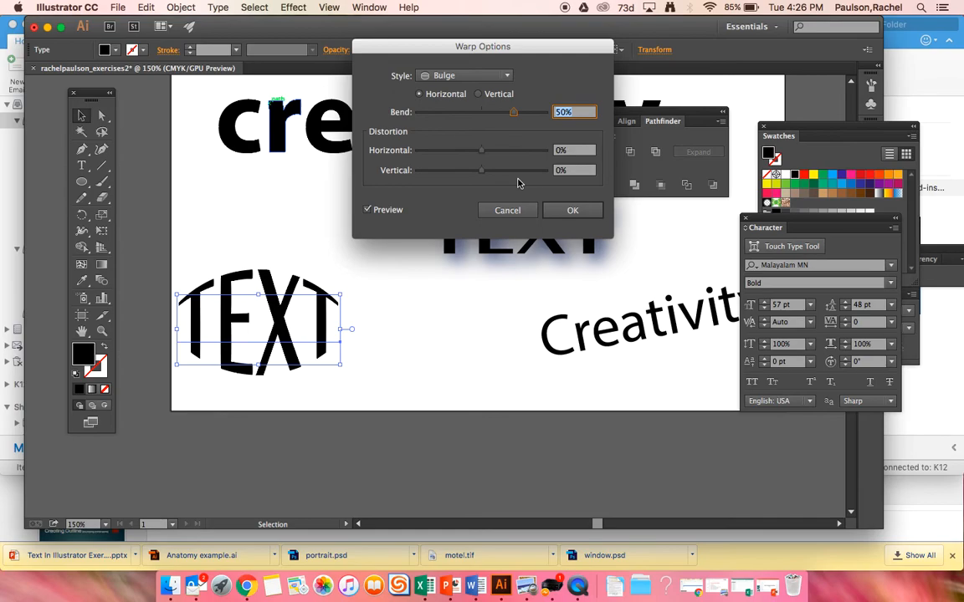
click(572, 210)
click(426, 324)
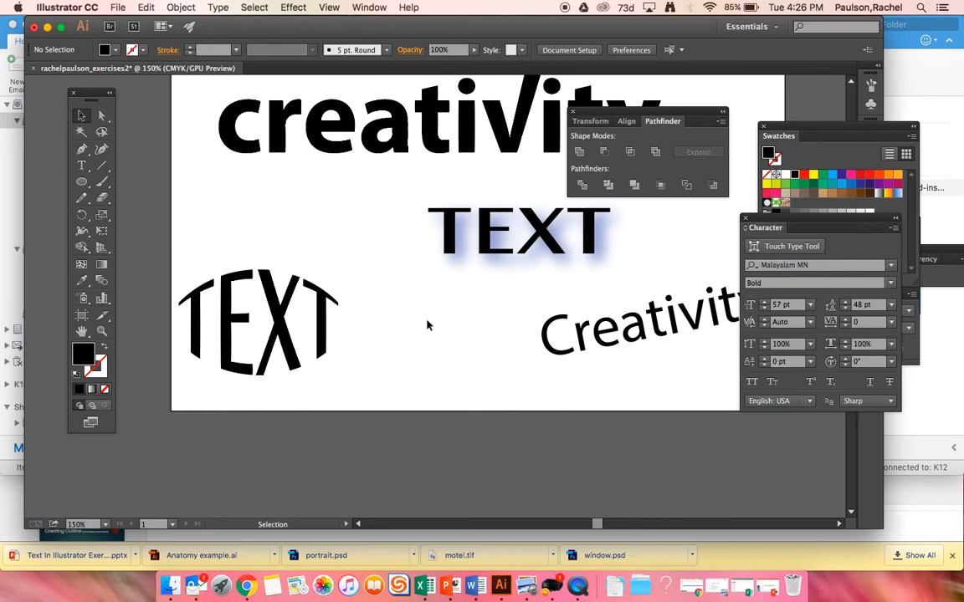